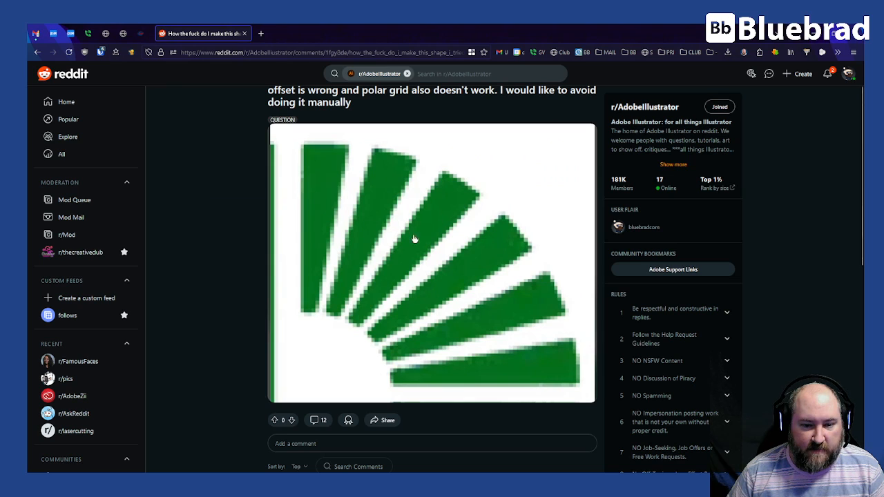
Switch to Illustrator and draw a 20 in circle from the centre of the blank artboard, filling its full width
key(alt+Tab)
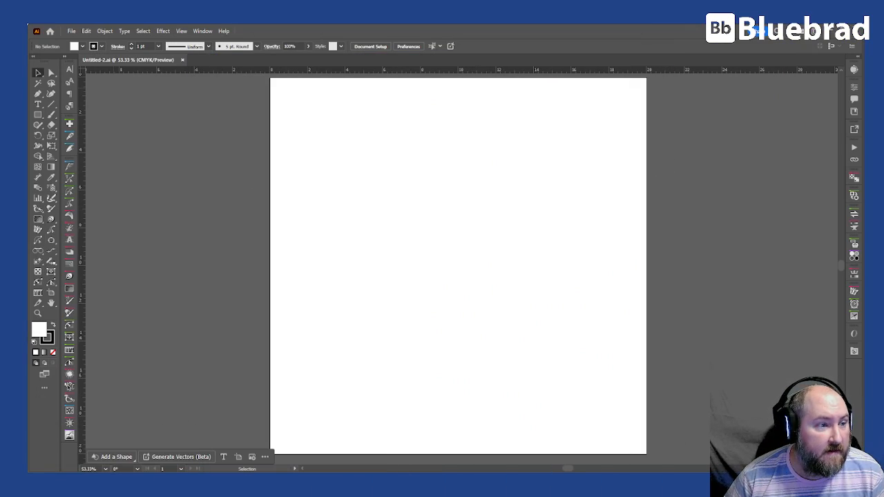
drag(39, 116, 77, 136)
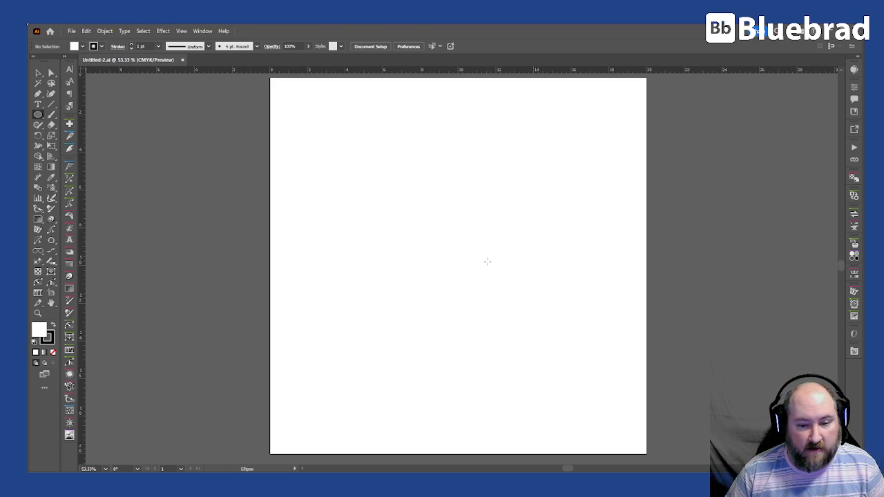
drag(459, 268, 647, 453)
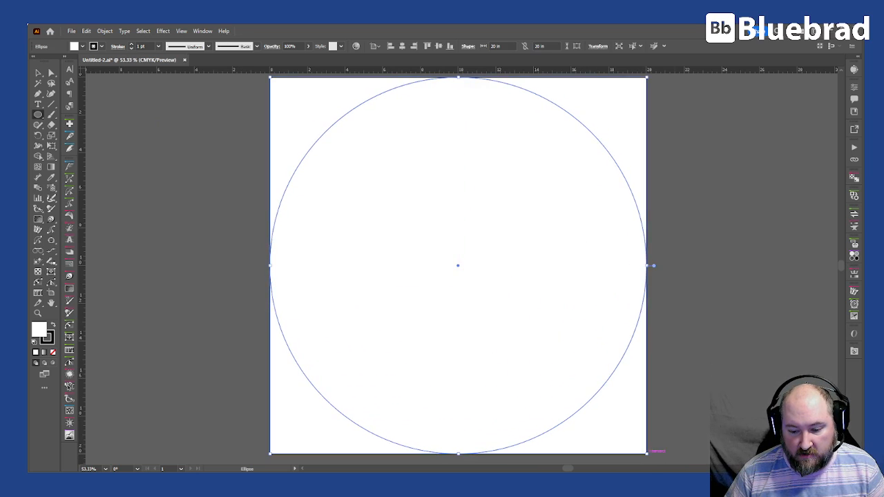
Create a concentric copy of the large circle, scaled down to about 6.87 in in diameter
click(38, 74)
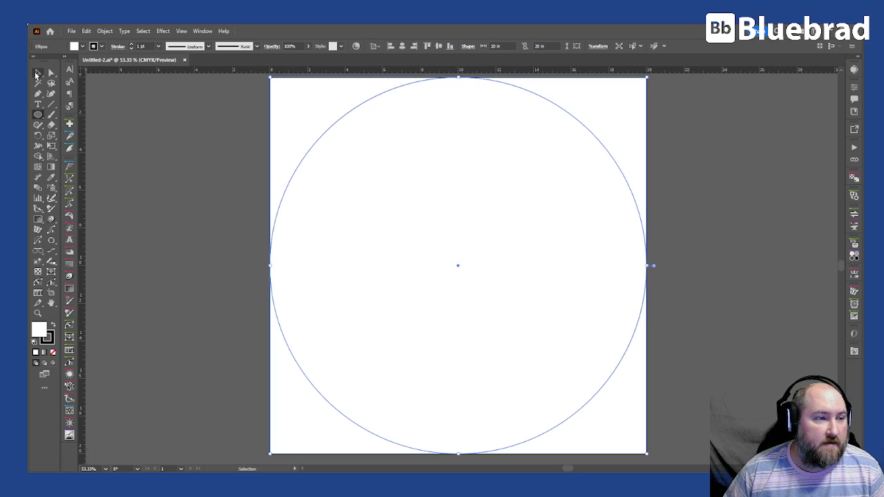
click(260, 161)
key(a)
click(526, 237)
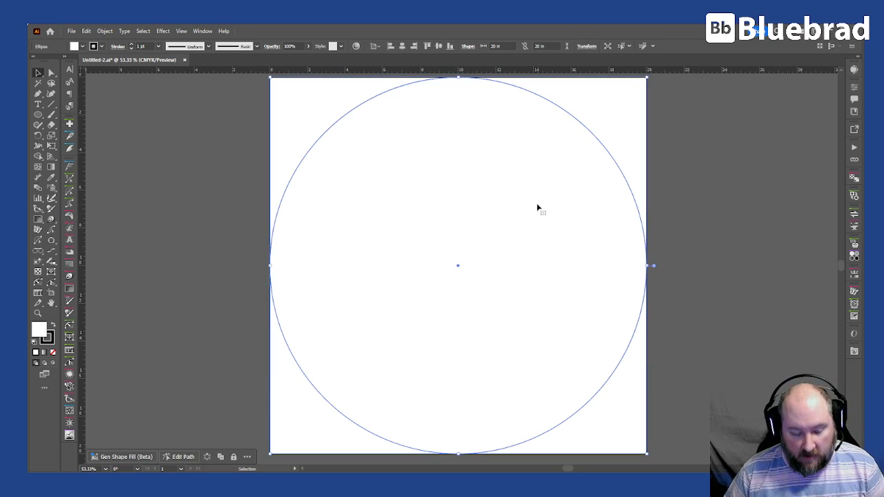
key(v)
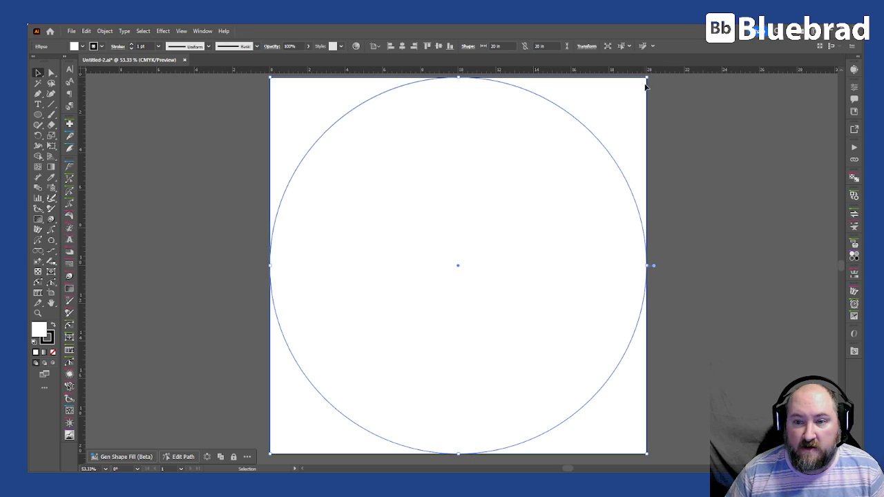
drag(646, 79, 523, 175)
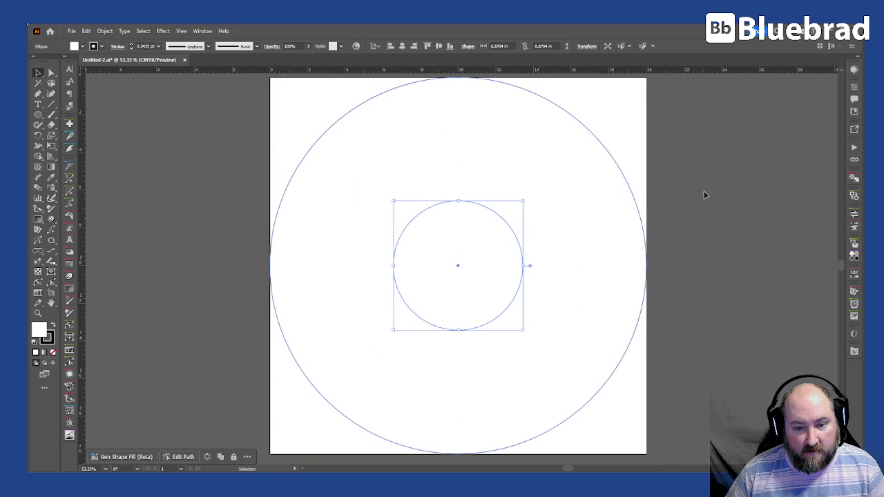
click(714, 192)
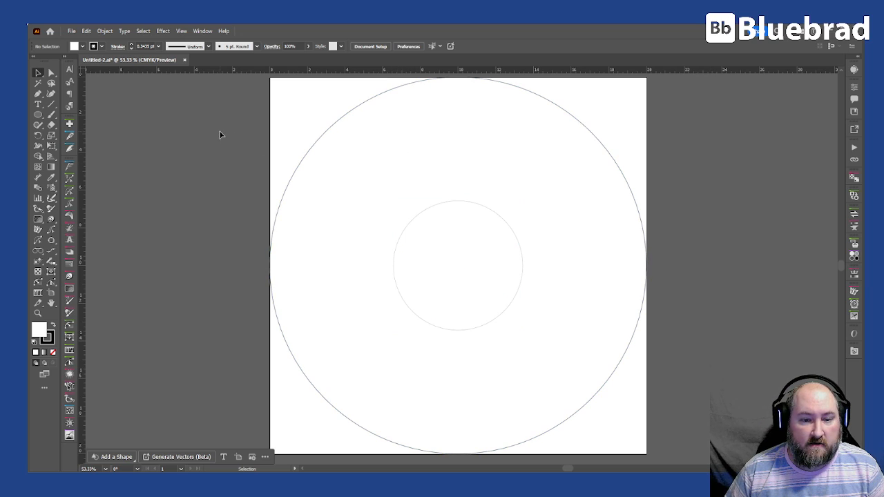
drag(221, 134, 649, 291)
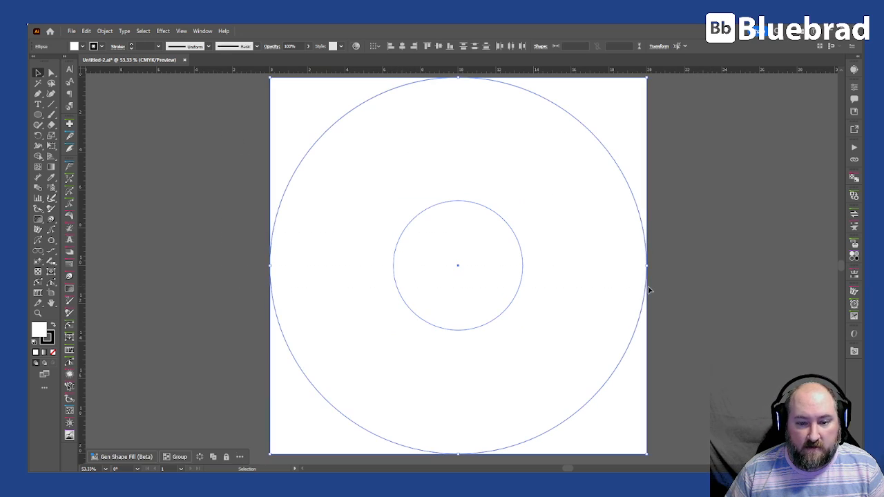
click(694, 192)
Draw a vertical 20 in line through the circles' shared centre, spanning the outer circle's full diameter
click(52, 103)
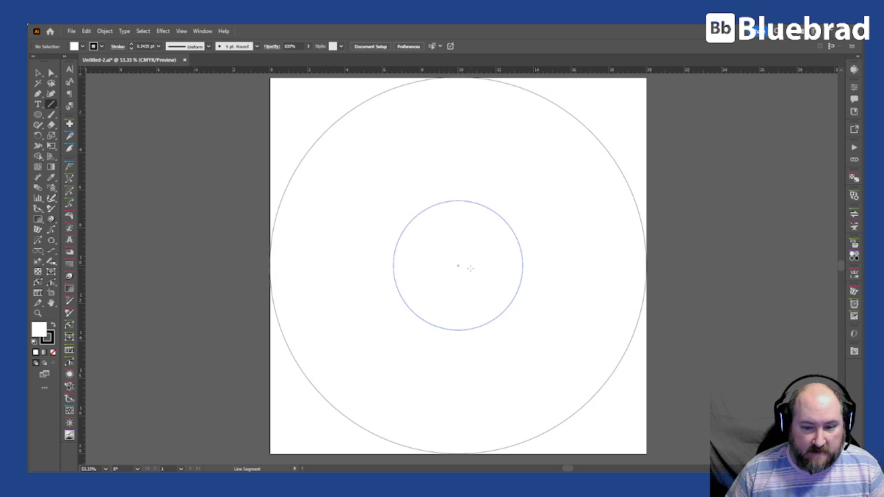
drag(458, 265, 482, 82)
drag(546, 117, 546, 117)
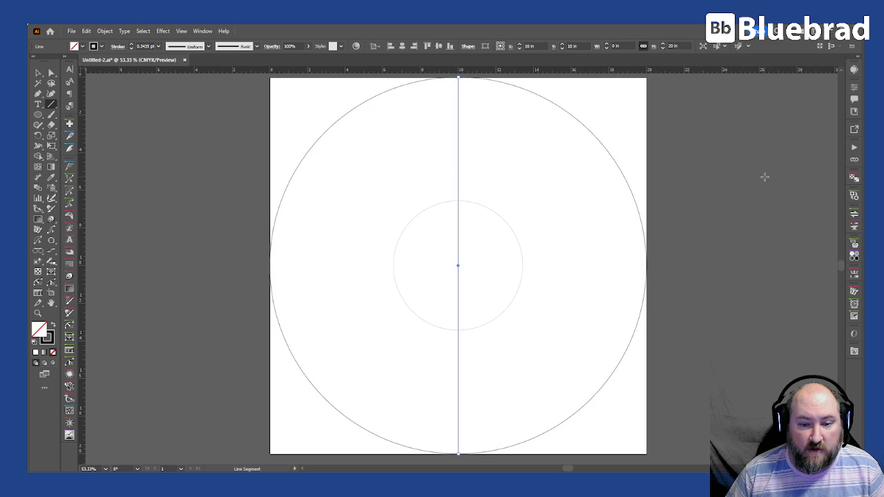
key(v)
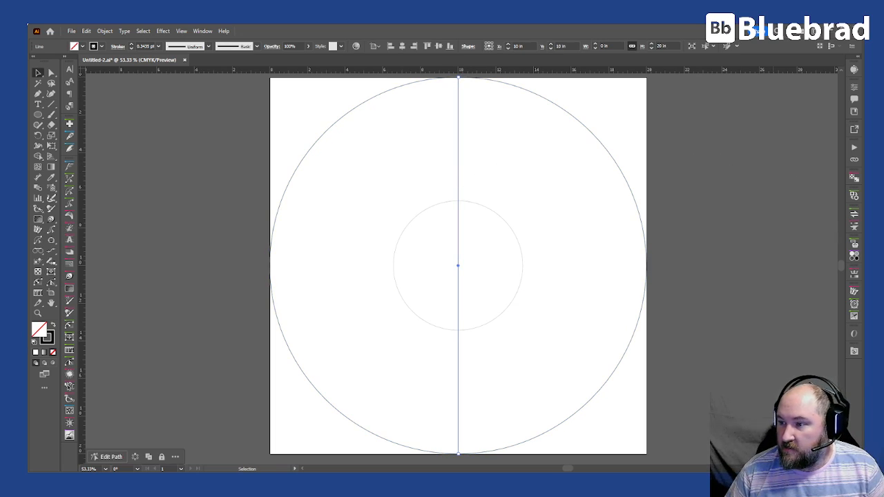
Add a Transform effect to the vertical line and set its rotation angle to 12°
key(shift+F6)
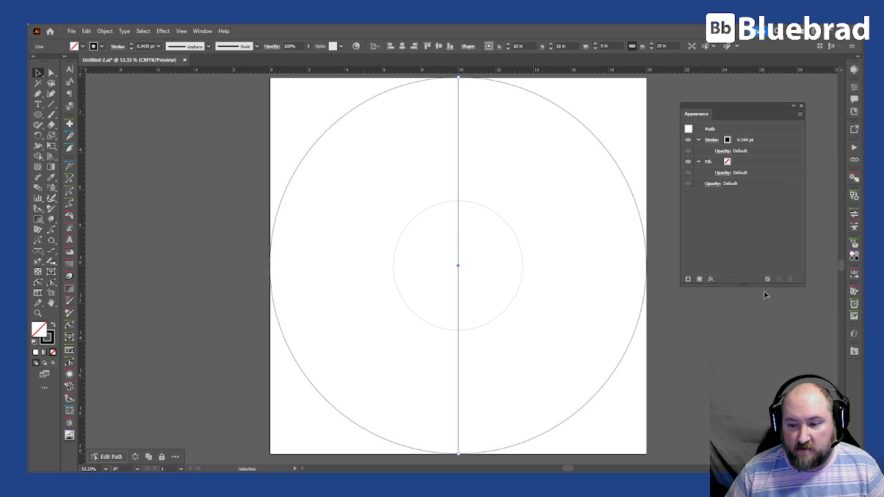
click(711, 279)
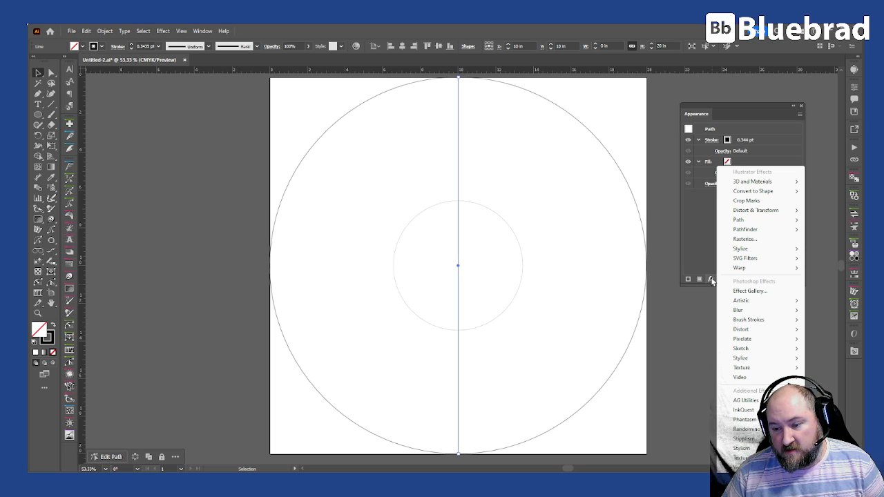
mouse_move(775, 214)
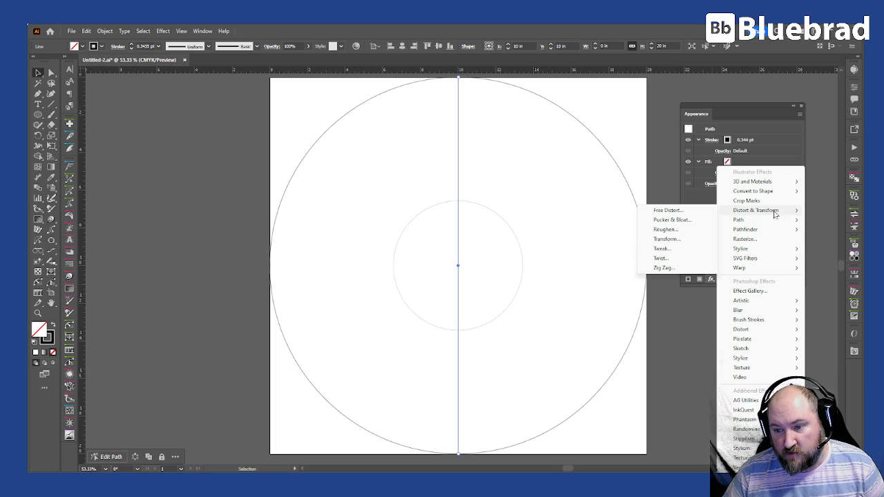
click(665, 239)
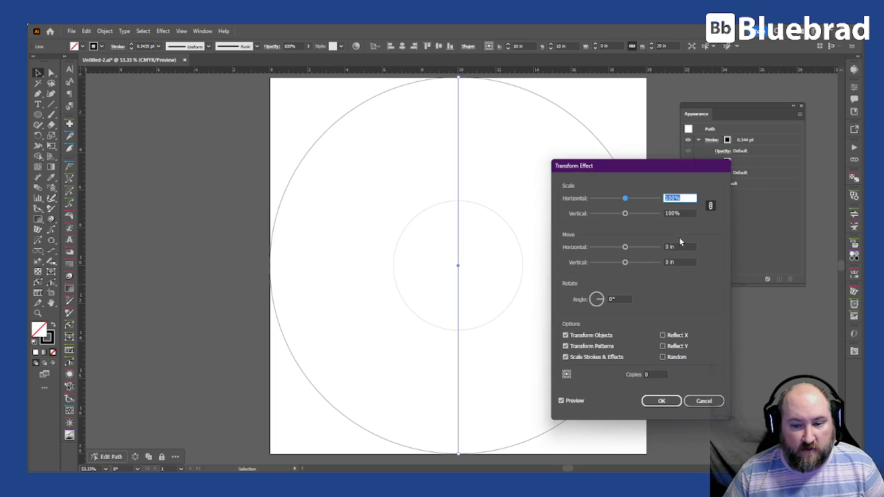
drag(649, 163, 638, 169)
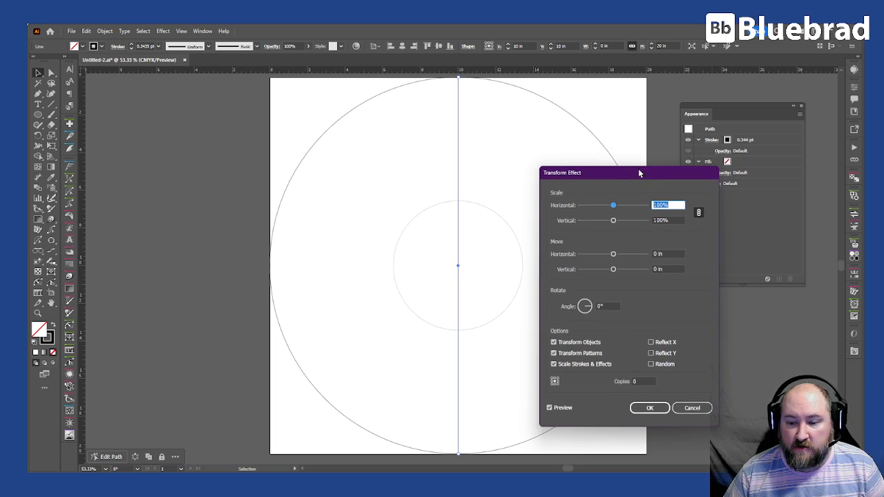
click(643, 381)
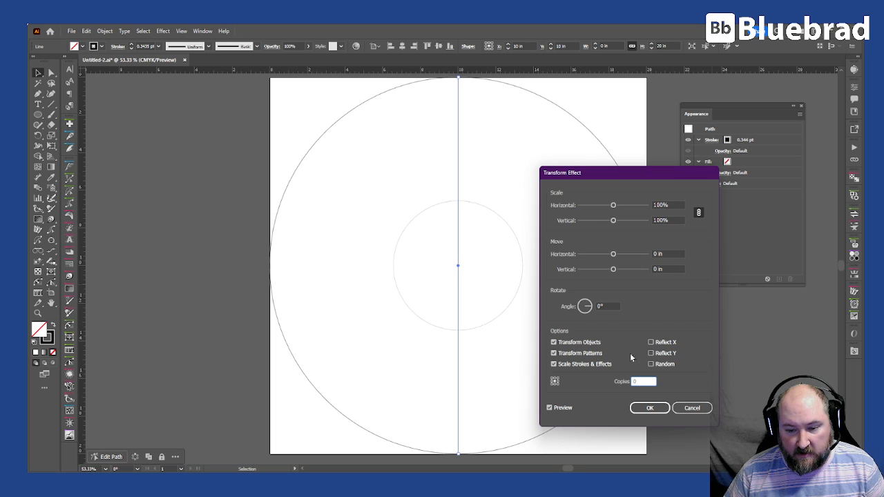
click(601, 306)
text(12)
Raise the Transform effect's number of copies to 14 so the lines fill the whole circle
click(648, 381)
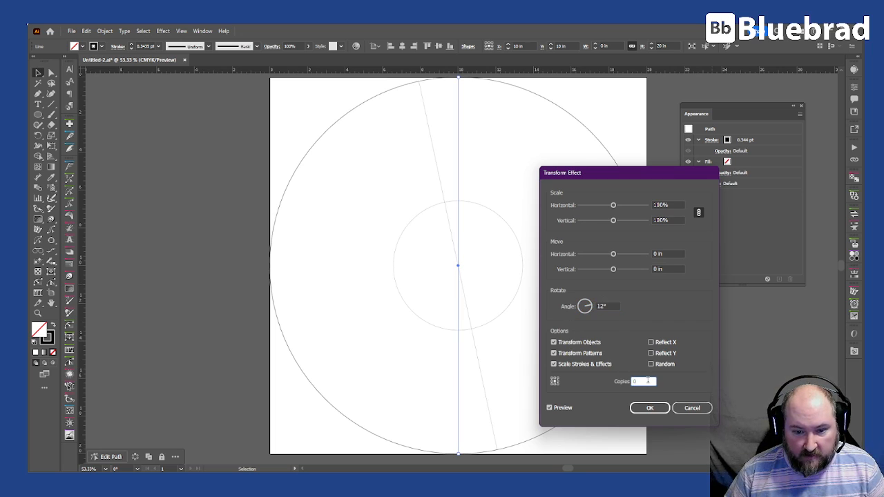
key(Up)
key(Up)
key(Up)
key(Up)
key(Up)
key(Up)
key(Up)
key(Up)
key(Up)
key(Up)
key(Up)
key(Up)
key(Up)
key(Up)
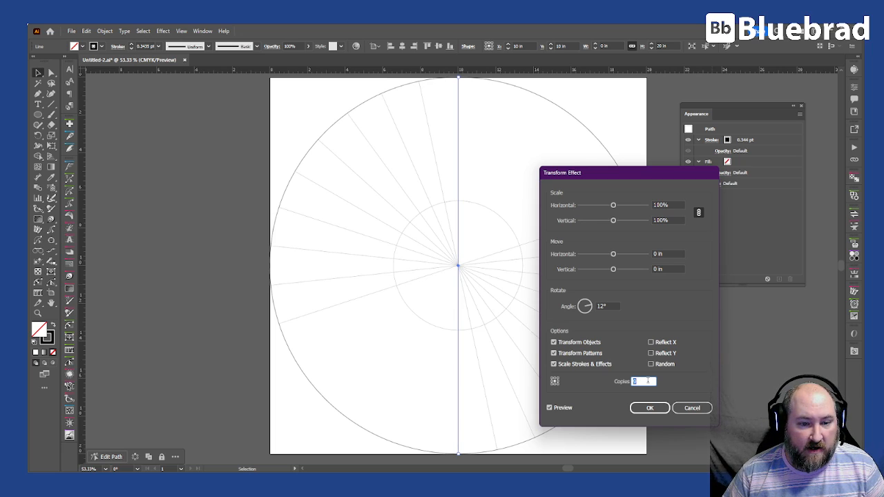
key(Up)
key(Up)
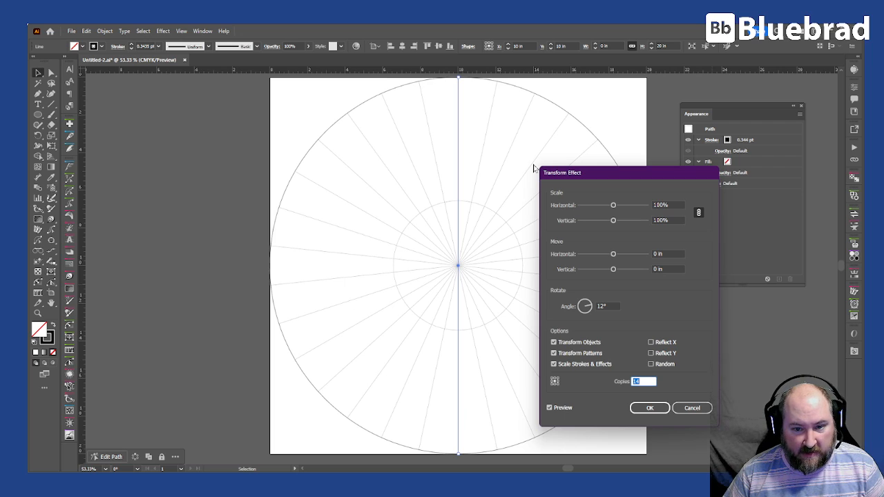
Set the Transform effect's rotation angle to 6° with 29 copies
key(shift+Tab)
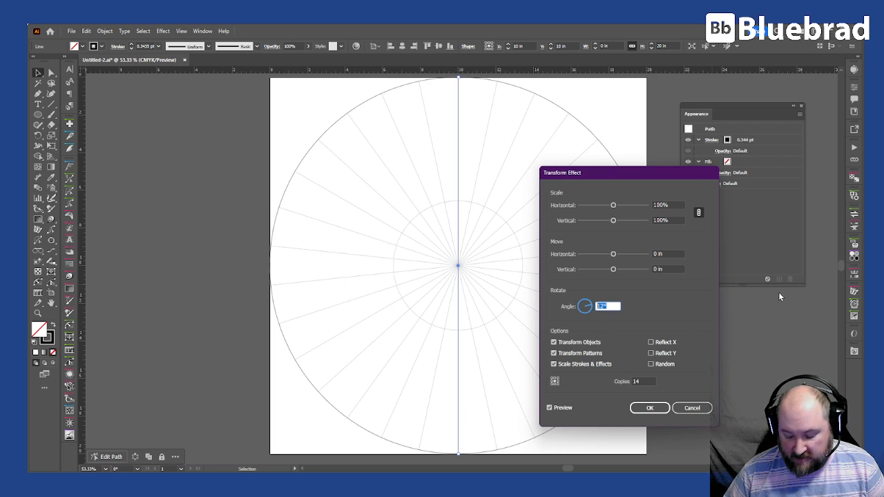
click(648, 381)
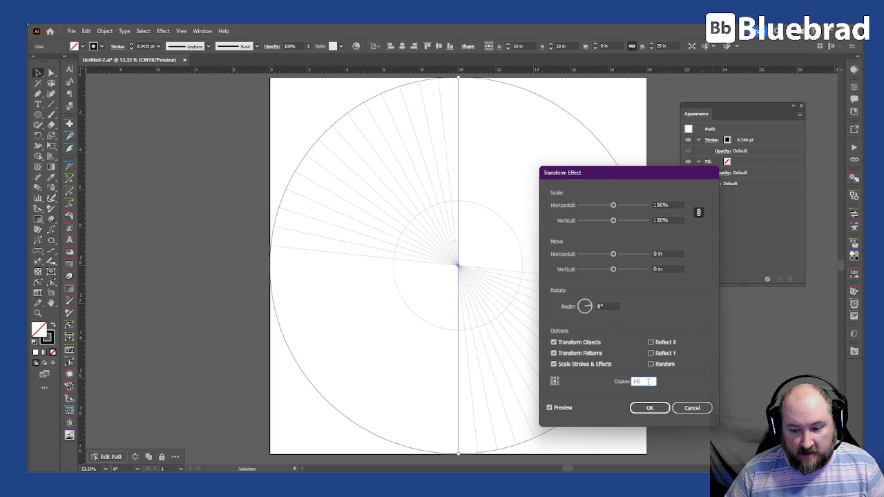
text(28)
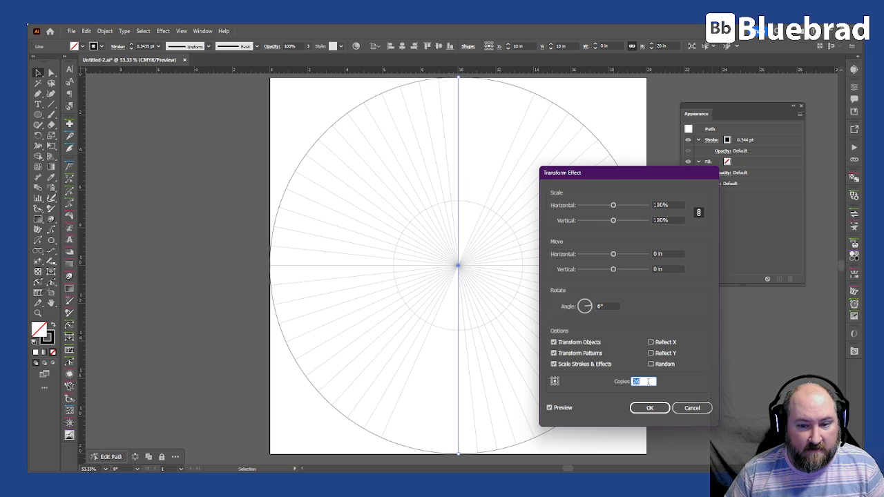
key(Up)
key(Up)
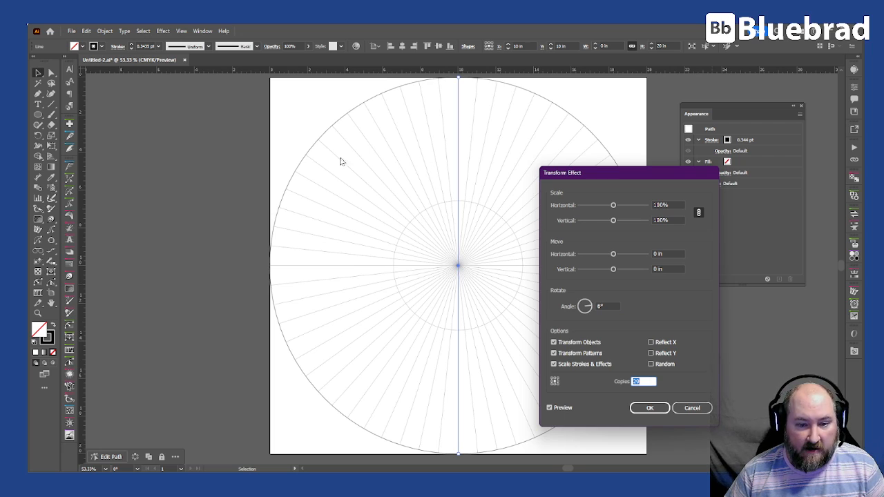
Set the Transform effect's rotation angle to 9° with 19 copies, apply it and deselect the line
click(607, 305)
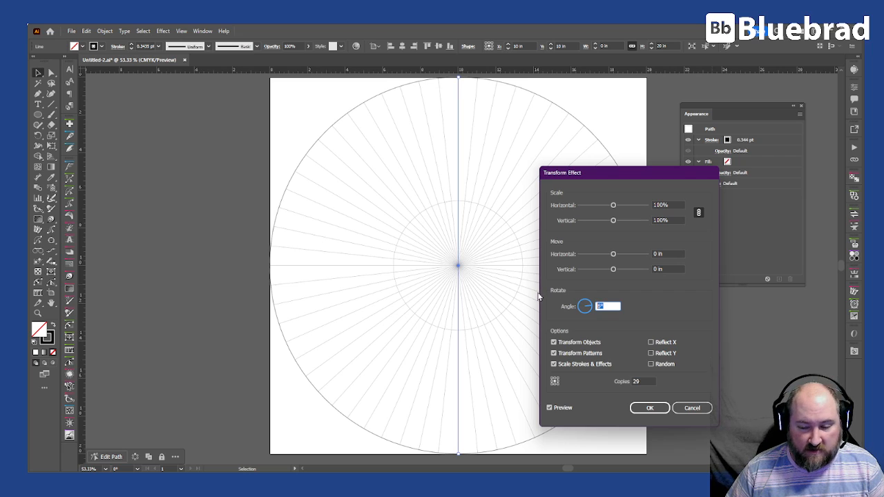
text(9)
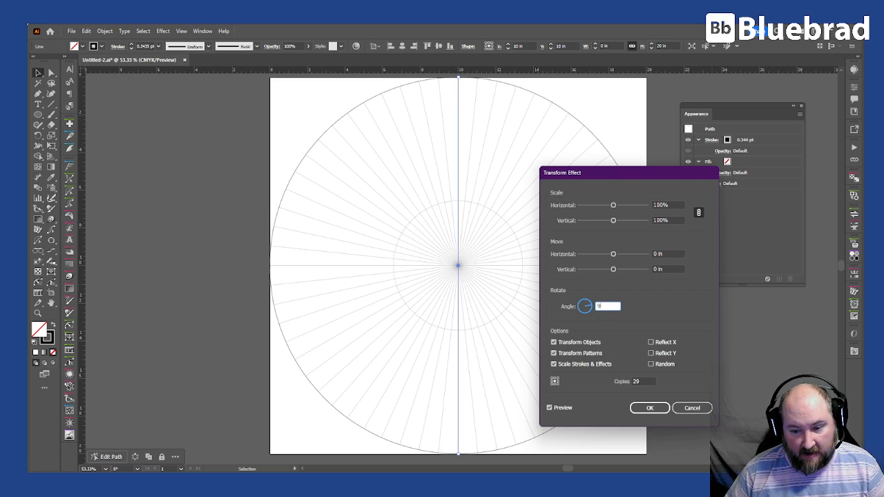
click(646, 381)
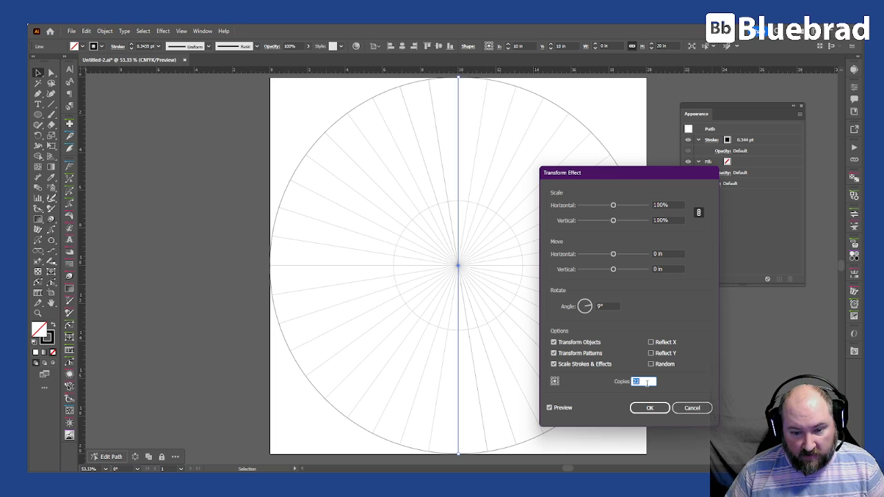
key(Down)
key(Down)
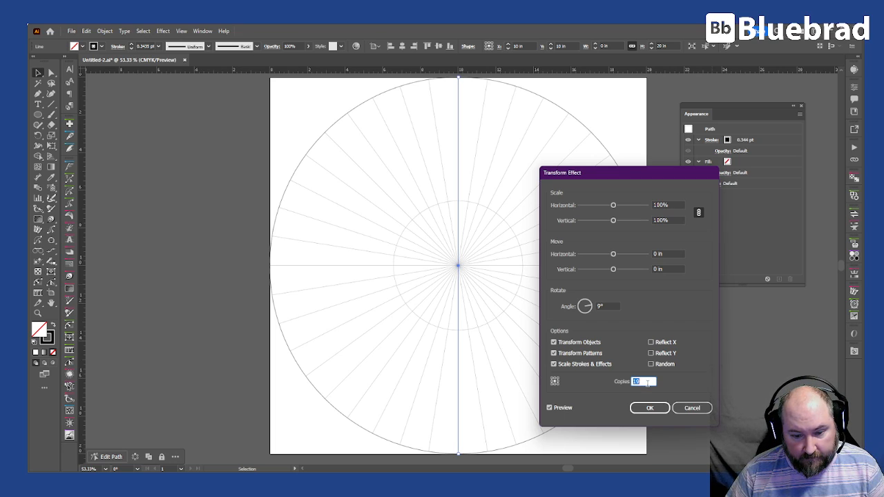
key(Up)
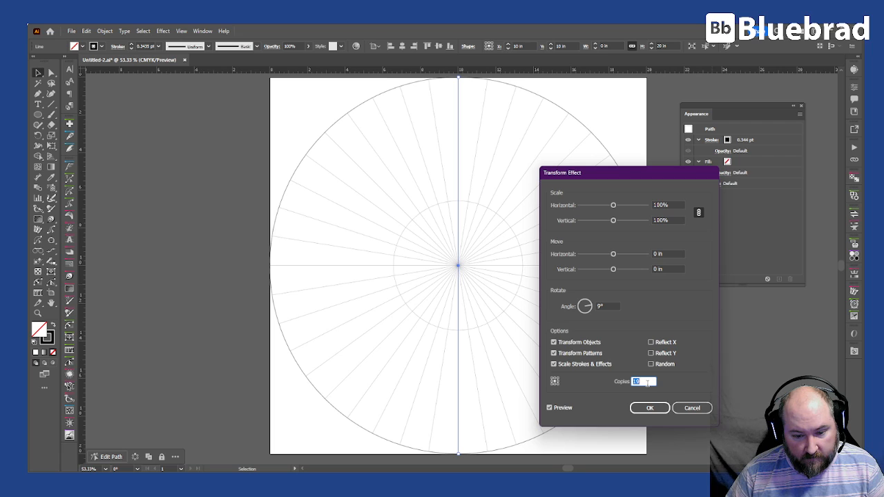
click(607, 304)
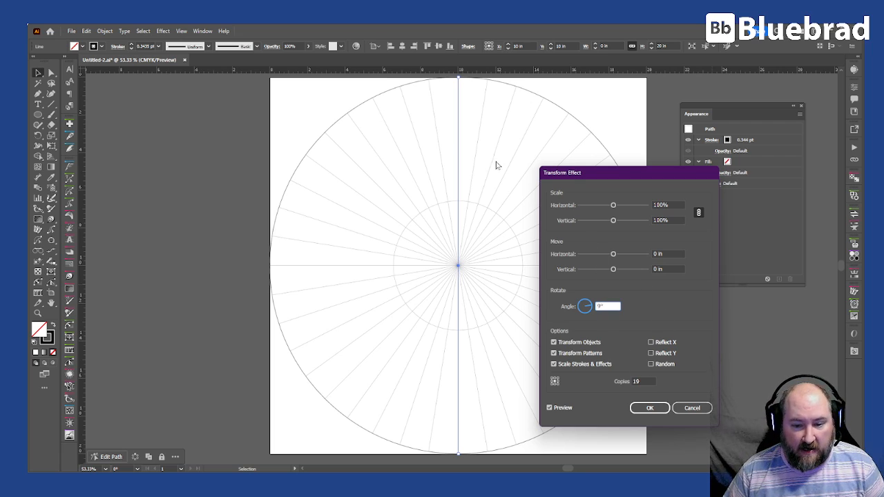
click(660, 408)
click(728, 345)
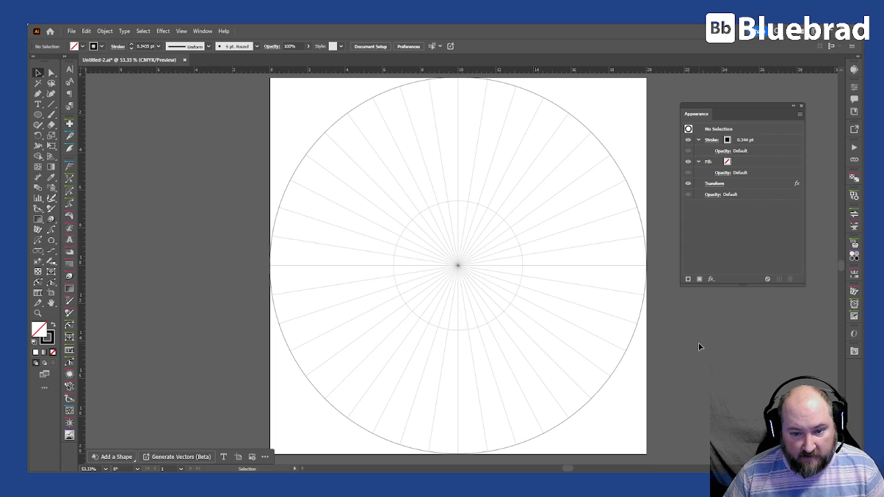
Try removing the stroke from both circles and the radial lines, undo it and clear the selection
scroll(698, 342, right, 3)
drag(631, 395, 167, 116)
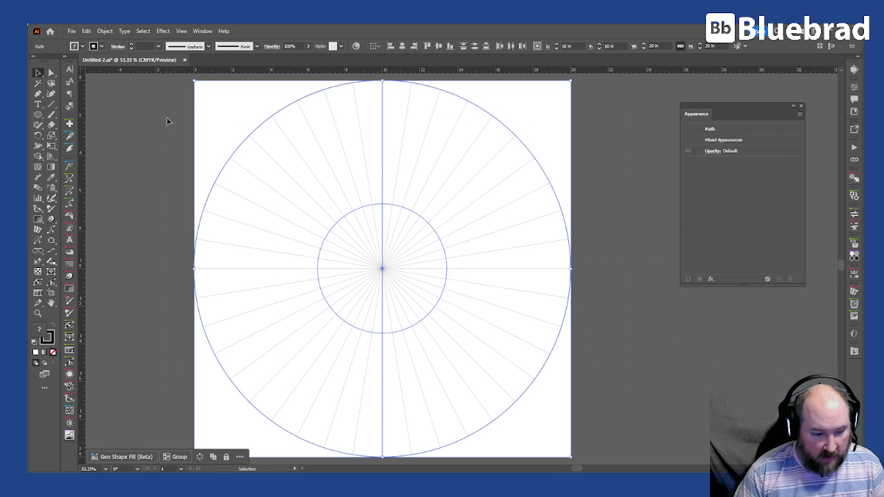
click(53, 352)
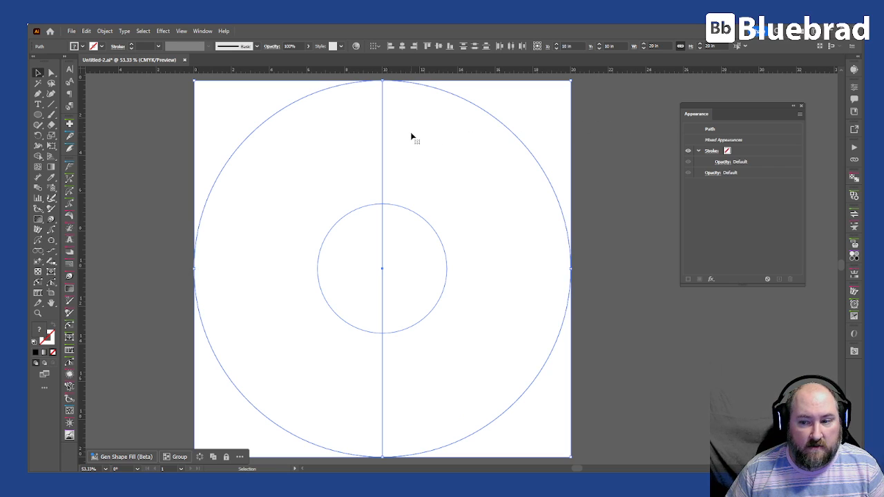
key(ctrl+z)
click(605, 187)
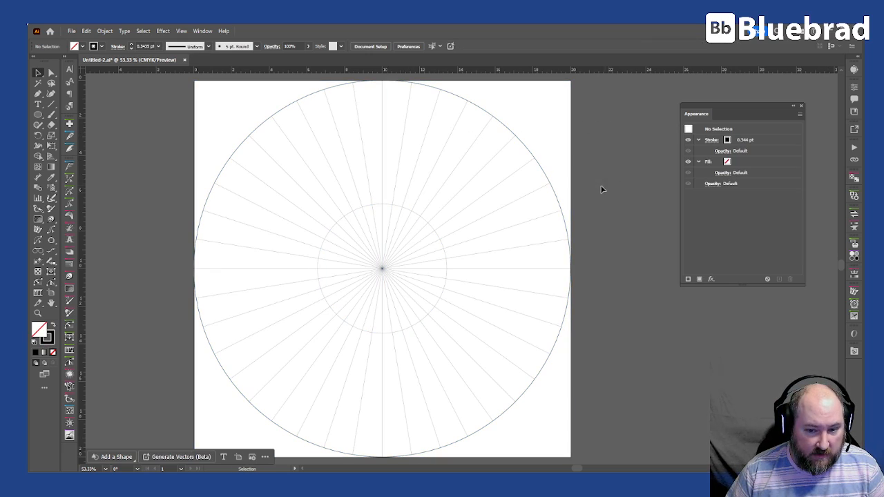
Expand the appearance of the vertical line so its rotated Transform copies become separate paths
click(383, 132)
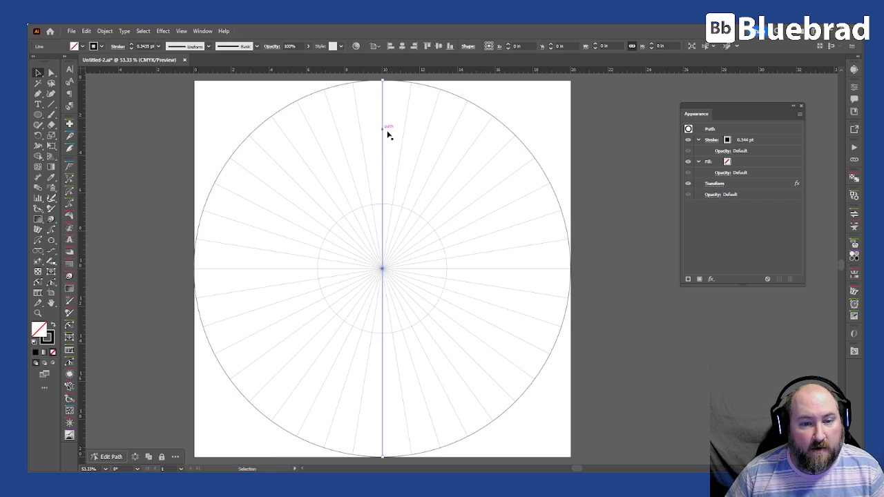
click(100, 31)
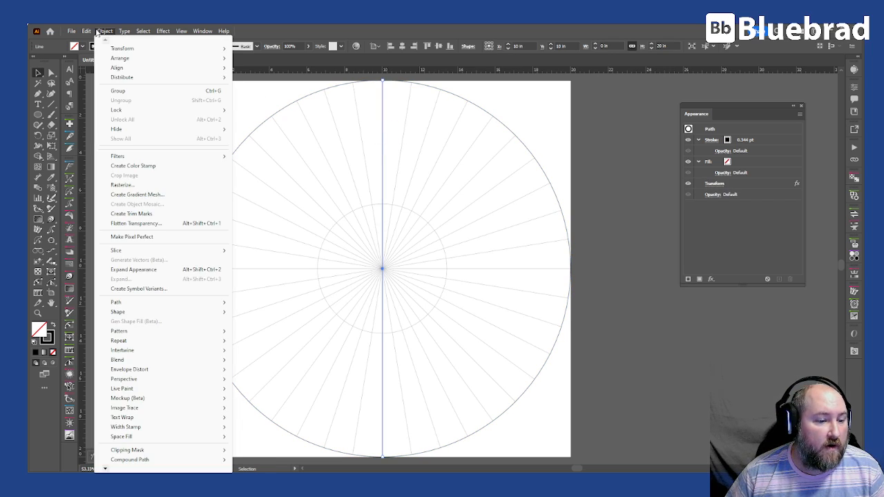
click(160, 271)
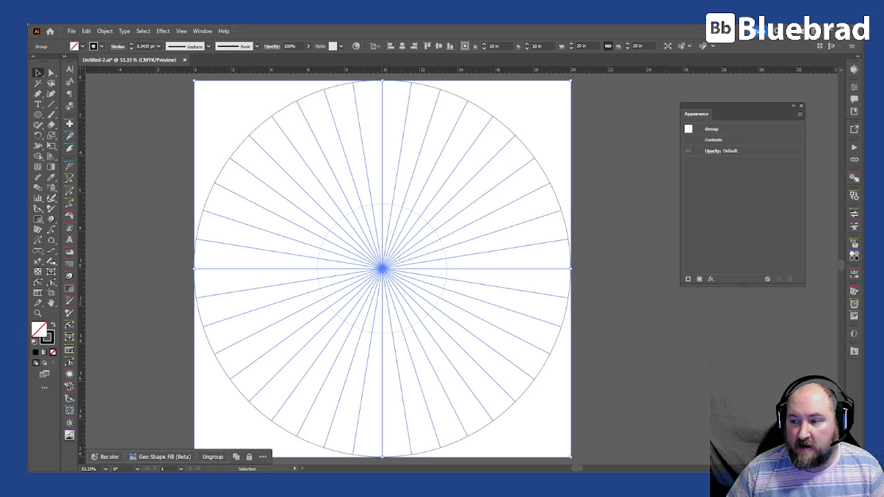
Examine the contents of Layer 1 and its expanded line group, and select the smaller circle
key(F7)
click(636, 181)
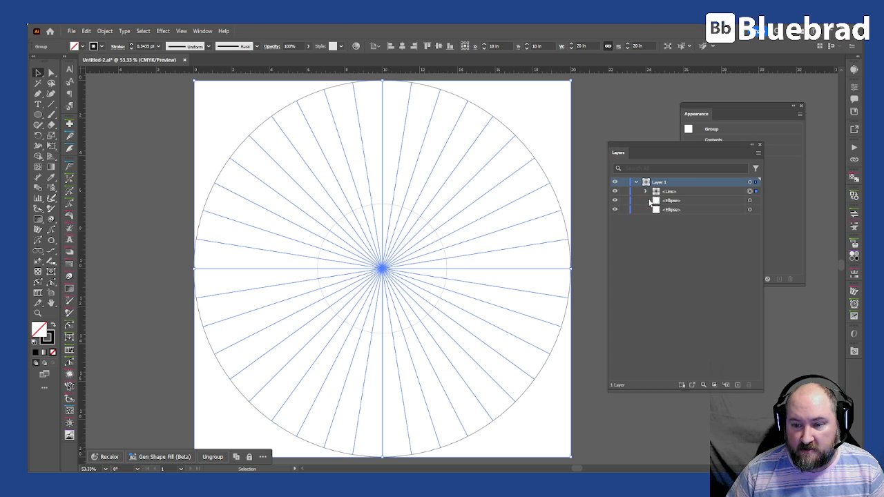
click(646, 192)
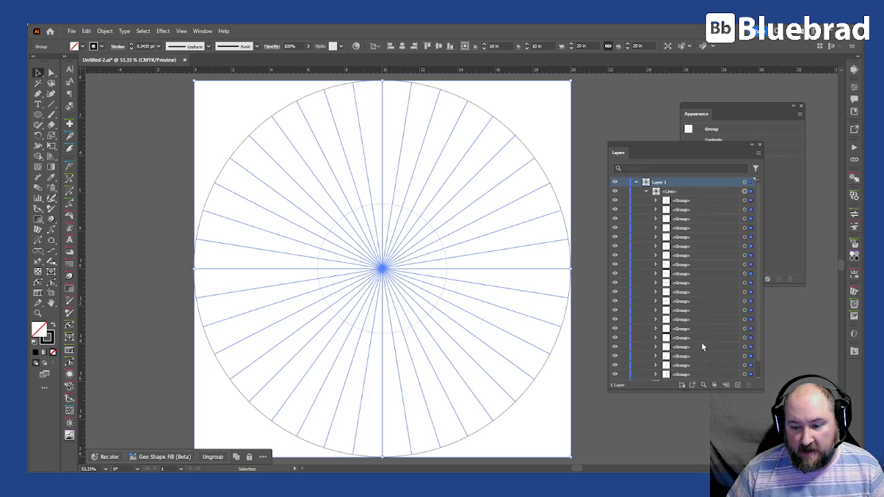
scroll(702, 345, down, 3)
click(705, 370)
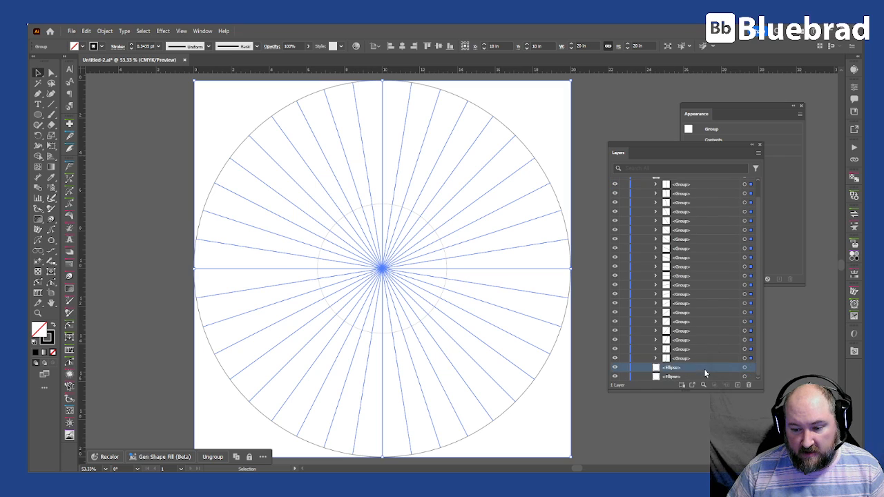
click(750, 368)
click(750, 369)
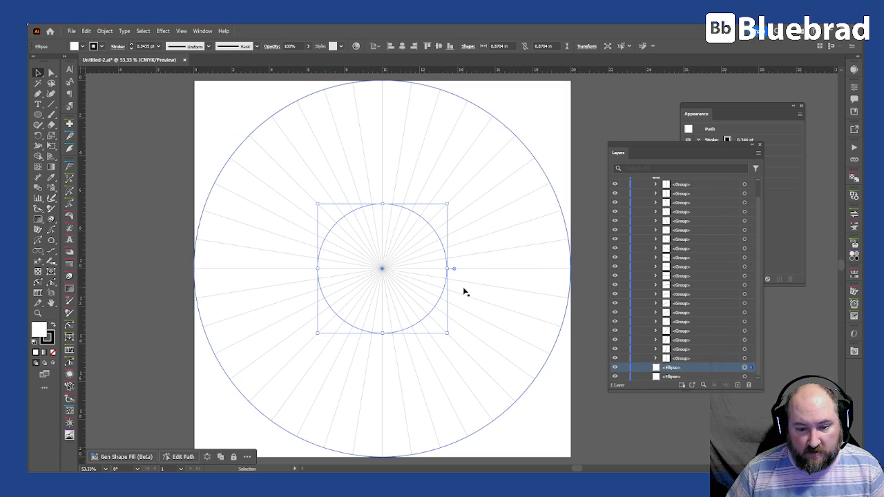
Duplicate Layer 1 and hide the original layer as a backup
scroll(718, 199, up, 5)
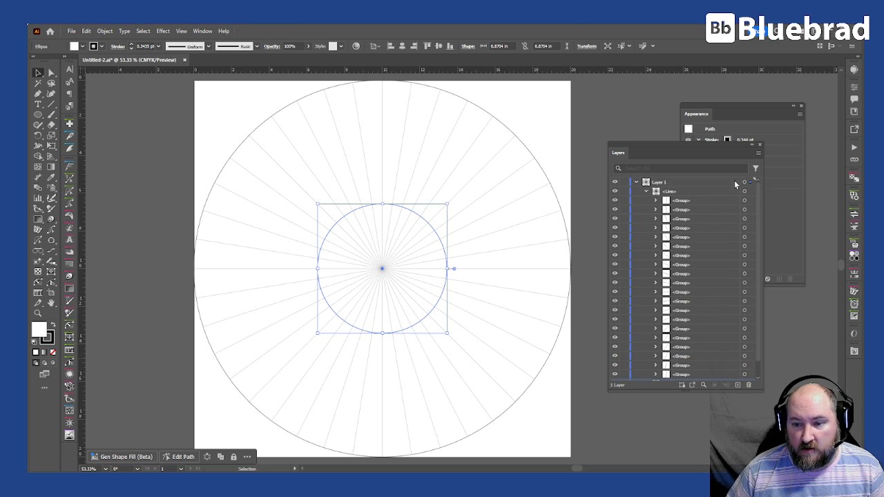
click(634, 181)
drag(665, 182, 738, 385)
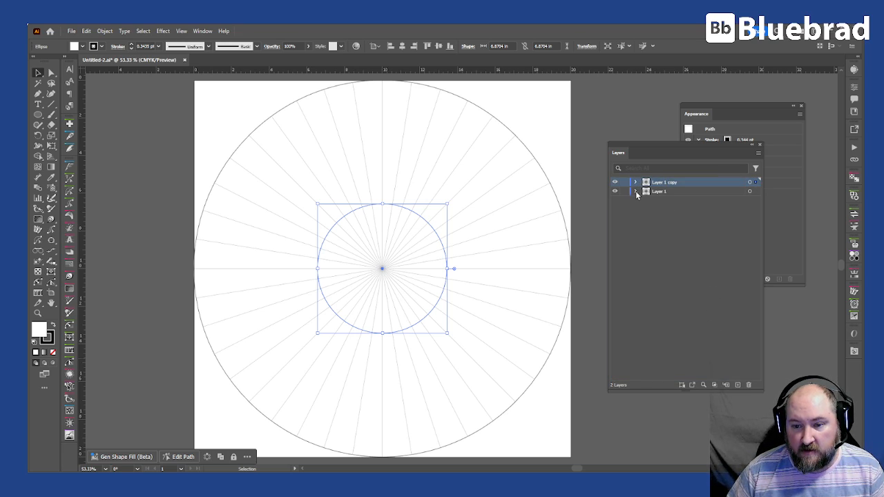
click(636, 191)
click(636, 191)
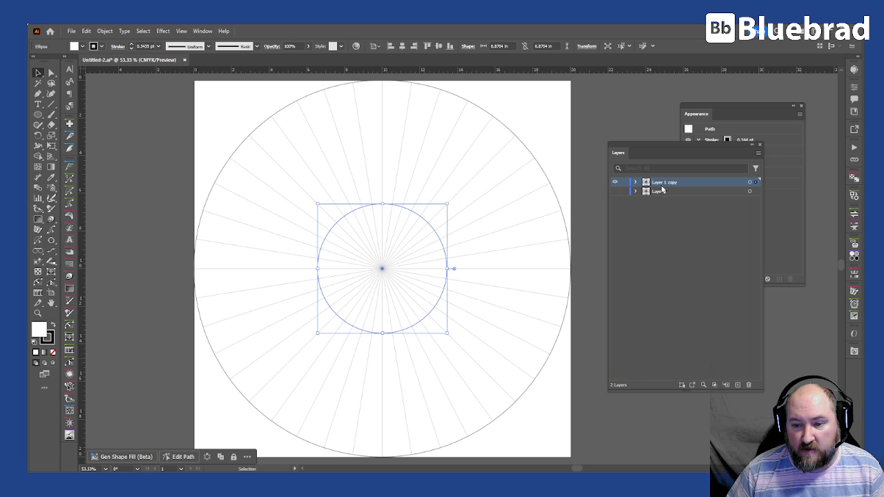
Select the line group and both circles in the layer copy, clear their appearance and deselect everything
click(635, 183)
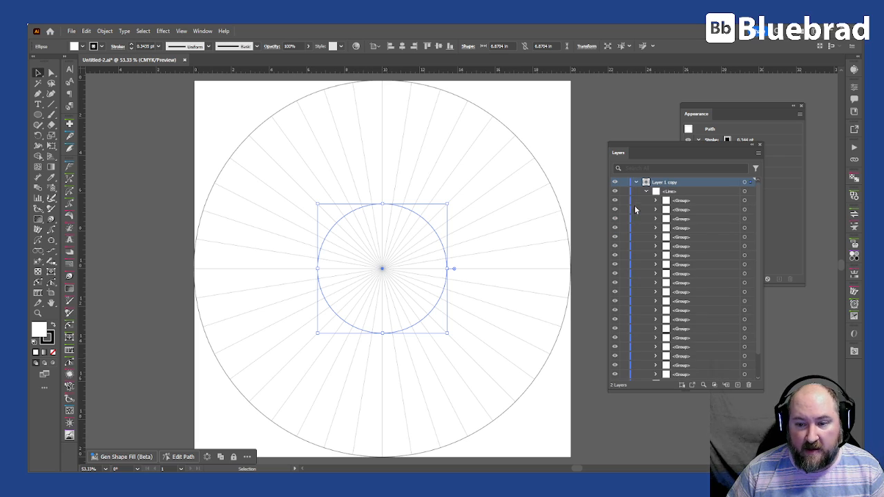
click(744, 191)
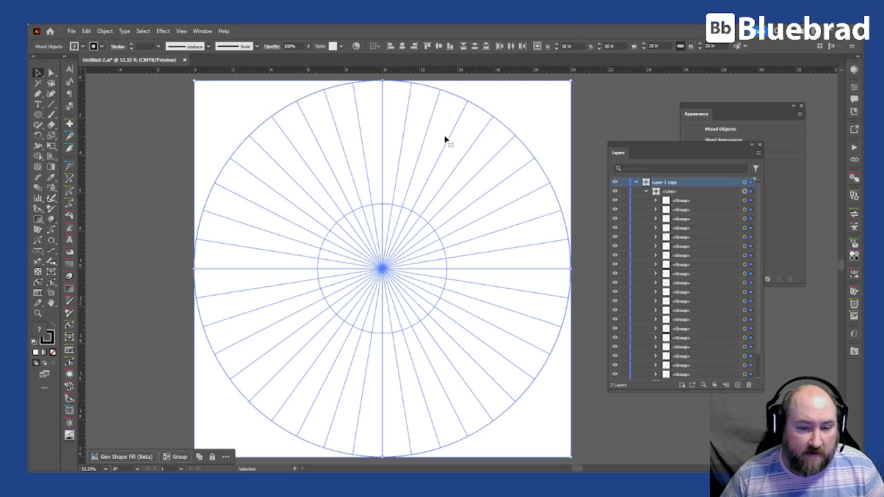
mouse_move(759, 111)
mouse_down()
mouse_move(754, 105)
mouse_move(753, 114)
mouse_up()
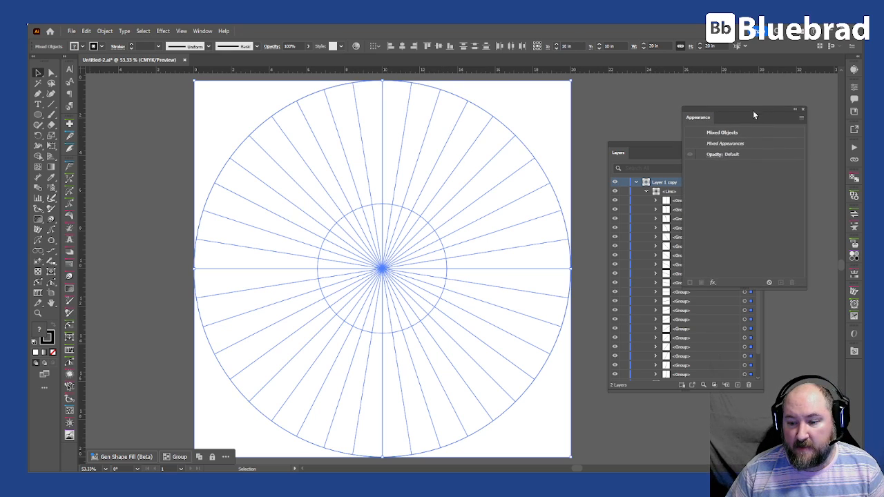
click(768, 281)
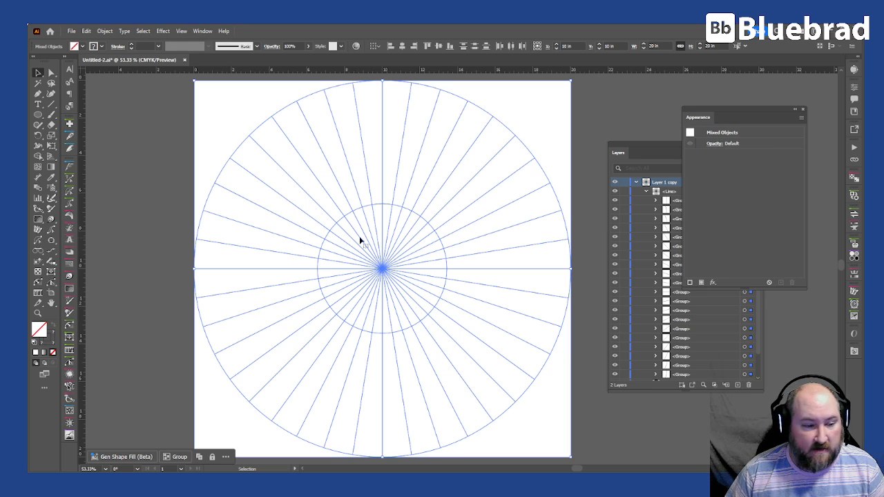
click(54, 353)
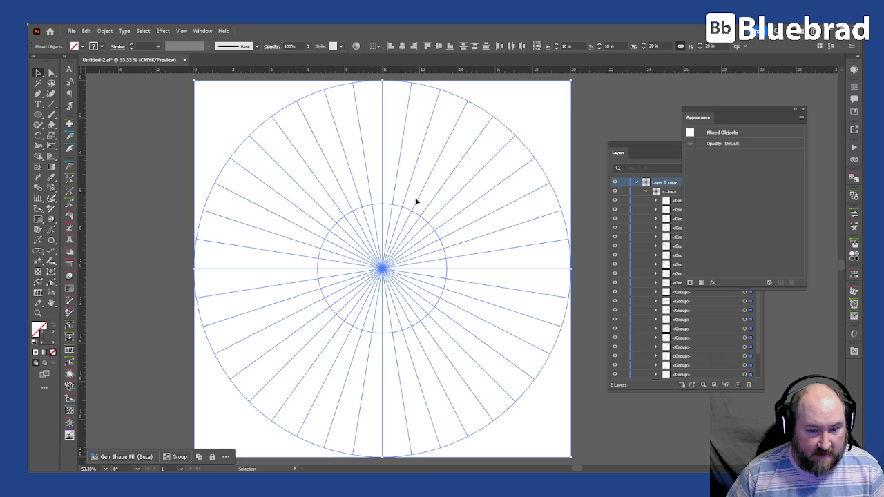
click(174, 103)
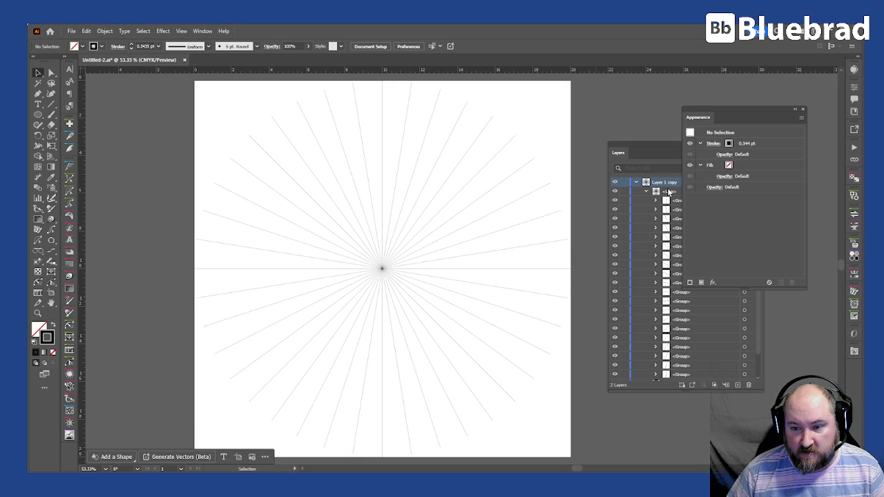
Ungroup the radial lines completely, clear their appearance to no stroke and no fill, and deselect them
click(549, 185)
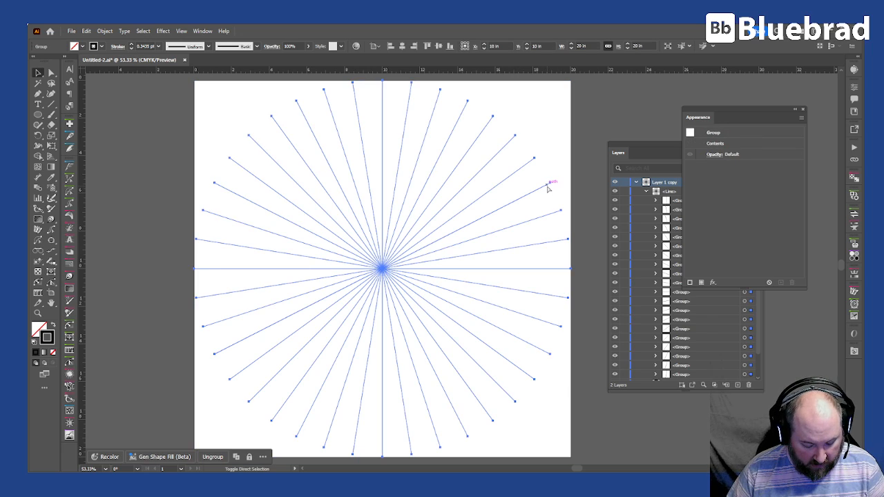
key(ctrl+shift+g)
key(ctrl+shift+g)
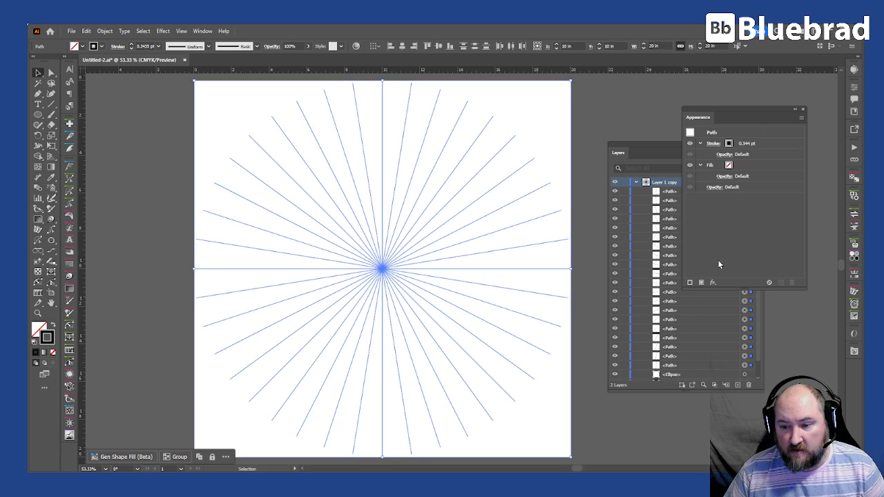
click(769, 283)
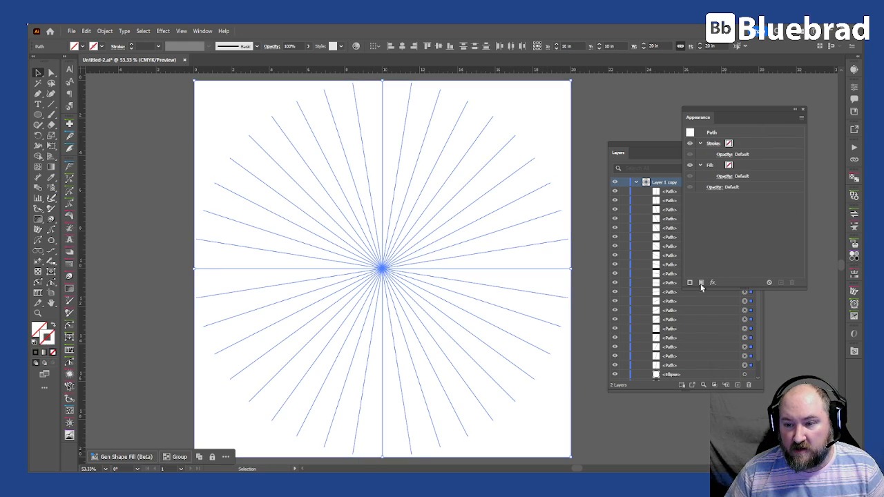
click(567, 129)
Select both circles and all radial lines, fill every second segment between the circles with green using Live Paint, and deselect the artwork
drag(152, 98, 599, 458)
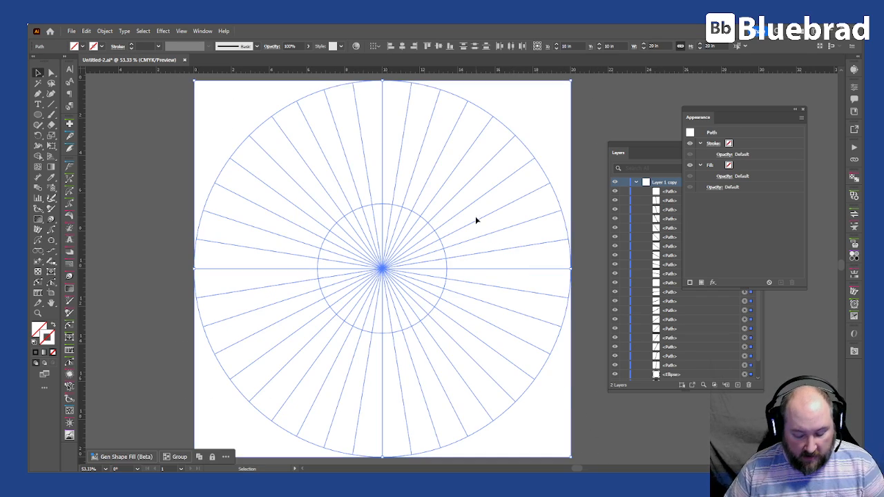
key(k)
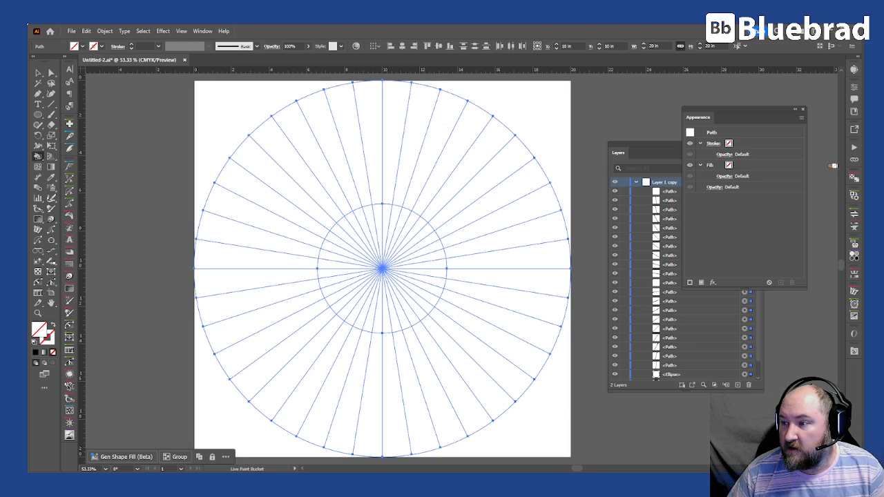
key(Right)
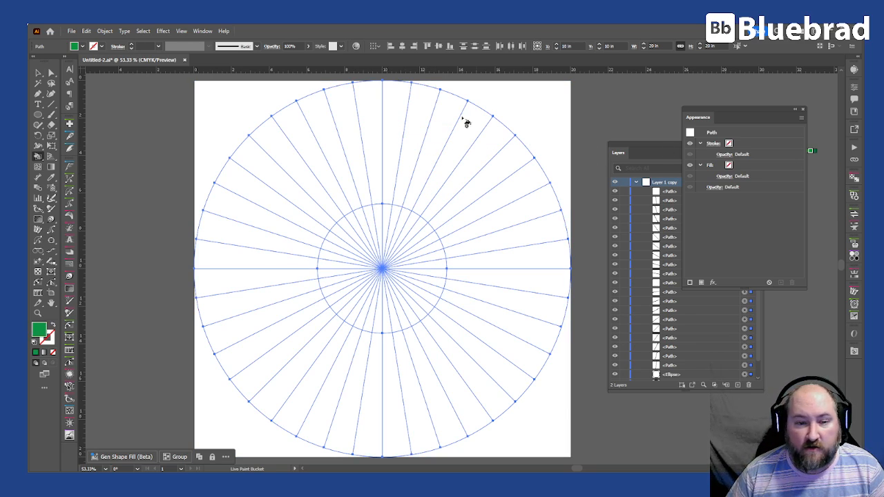
click(396, 121)
click(440, 132)
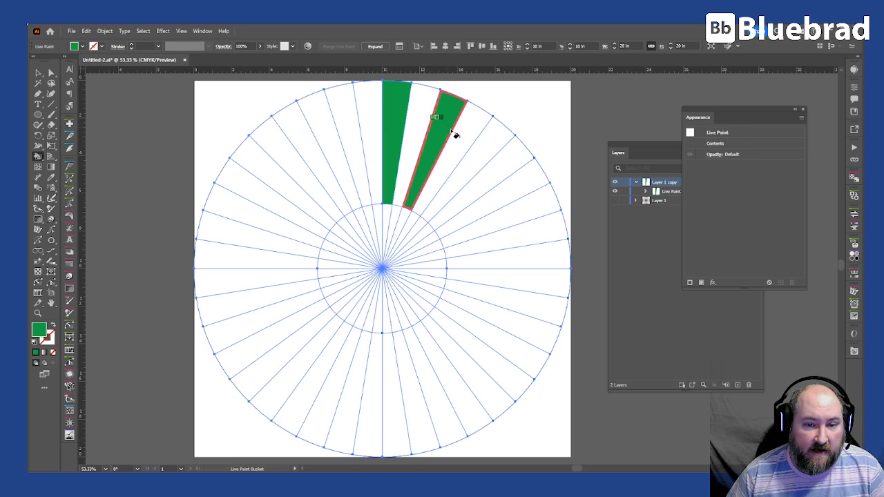
click(488, 152)
click(512, 185)
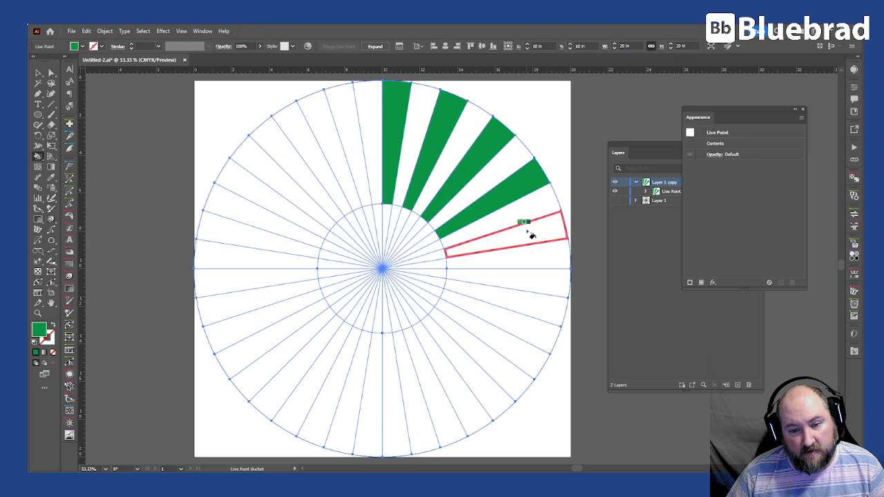
click(532, 236)
click(542, 285)
click(527, 337)
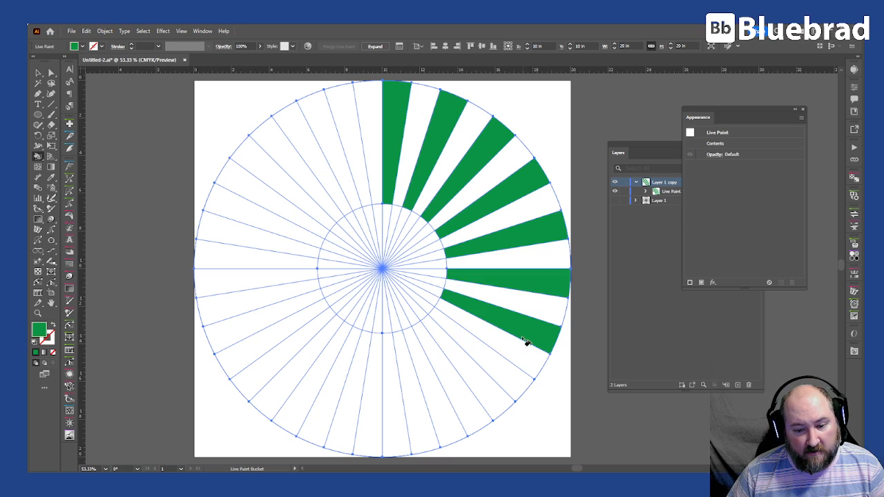
click(498, 365)
click(453, 373)
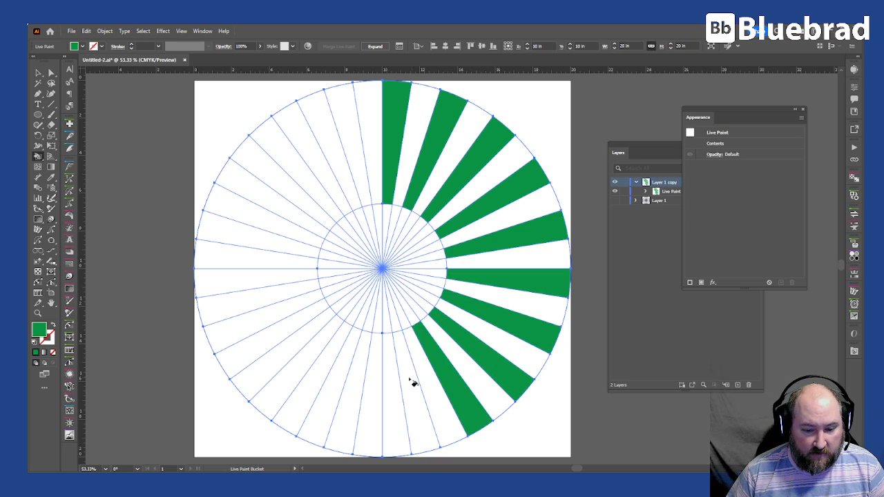
click(413, 379)
click(376, 383)
click(326, 389)
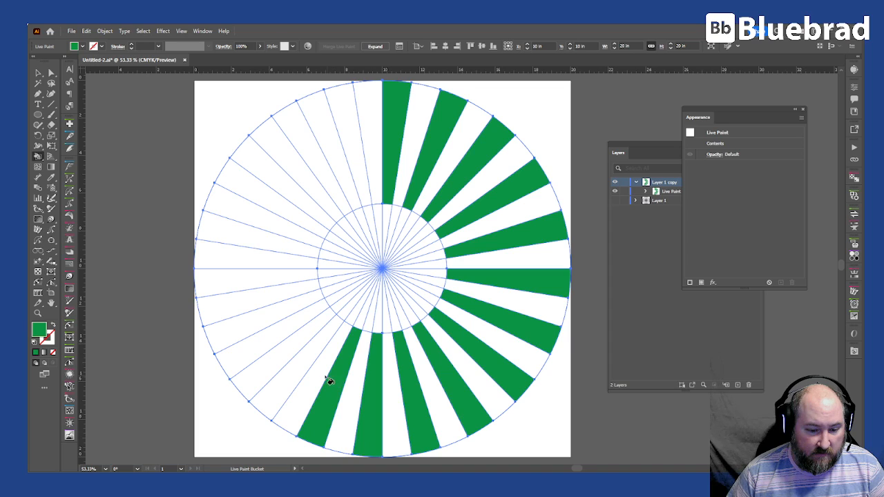
click(305, 361)
click(277, 330)
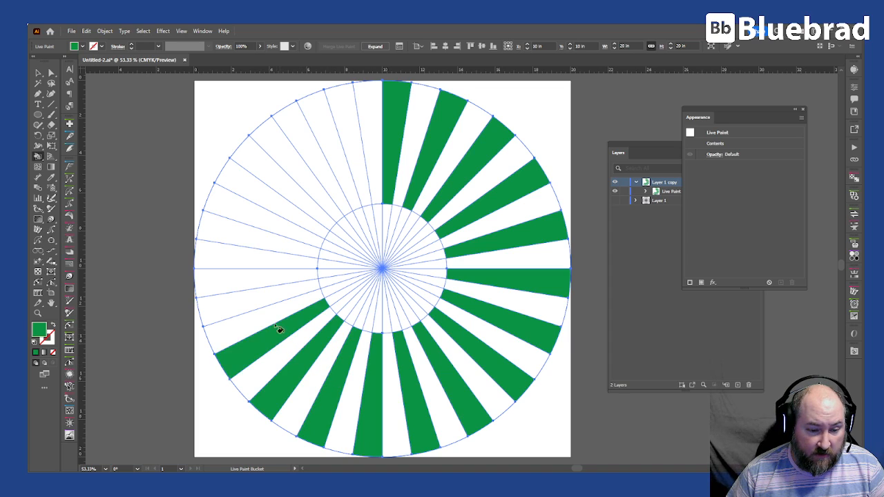
click(263, 293)
click(262, 257)
click(261, 222)
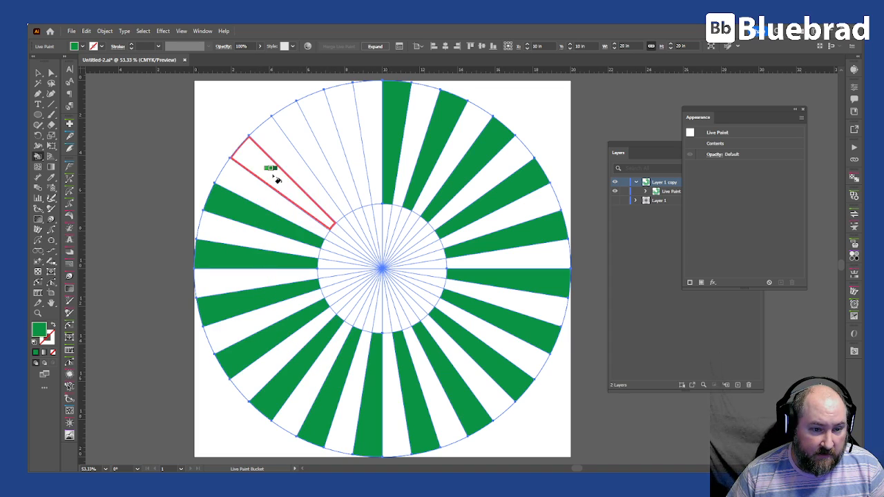
click(277, 176)
click(310, 144)
click(343, 121)
click(38, 73)
click(172, 122)
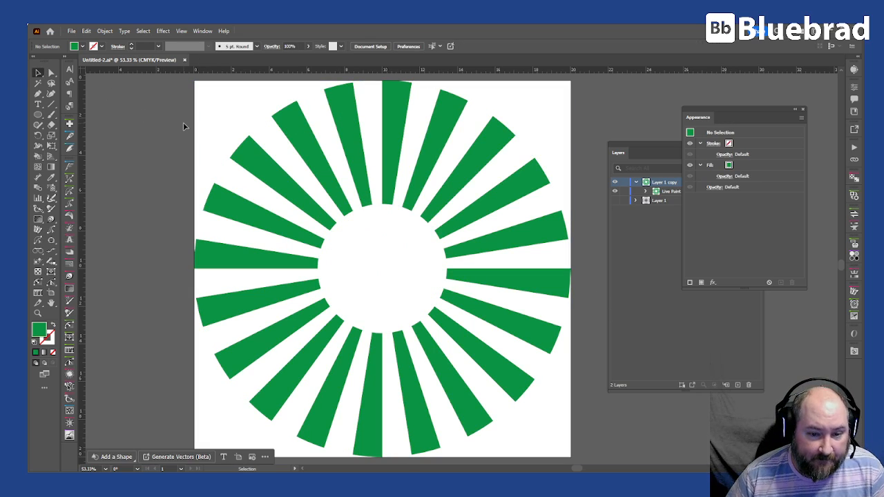
Enlarge the inner circle of the Live Paint group slightly from its centre and deselect it
click(417, 213)
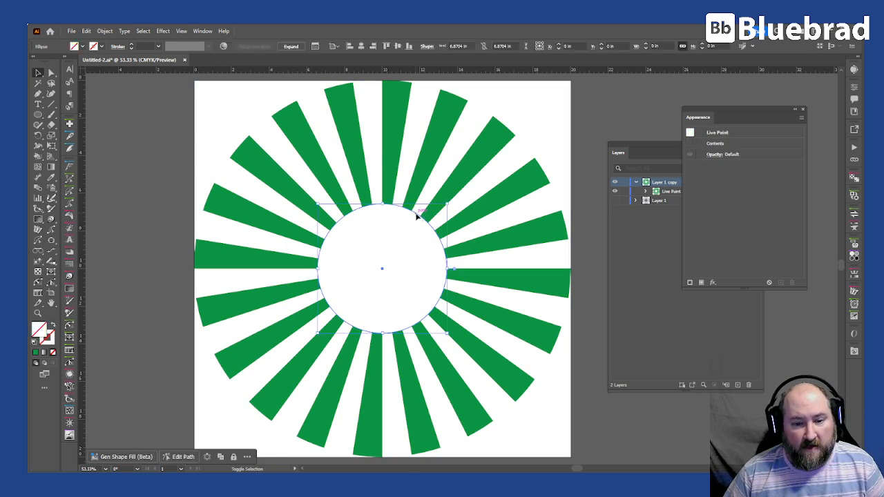
drag(449, 205, 453, 188)
click(496, 174)
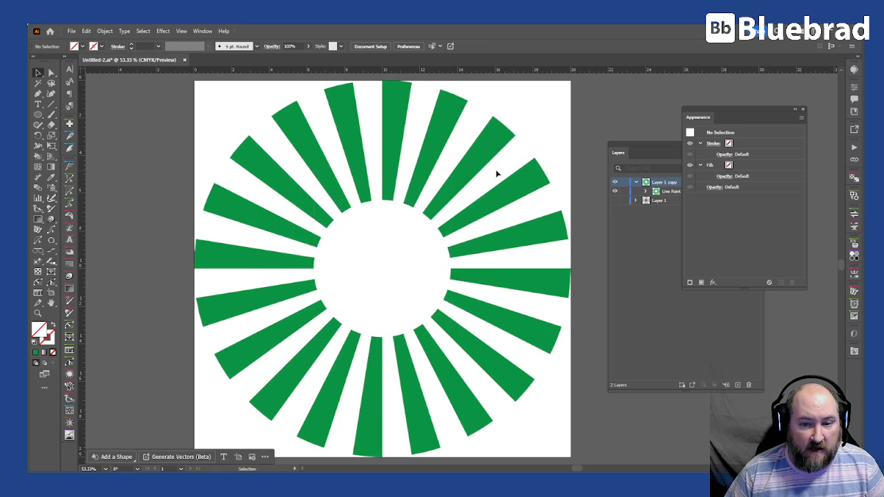
click(497, 131)
drag(585, 96, 592, 93)
drag(580, 90, 608, 141)
click(587, 97)
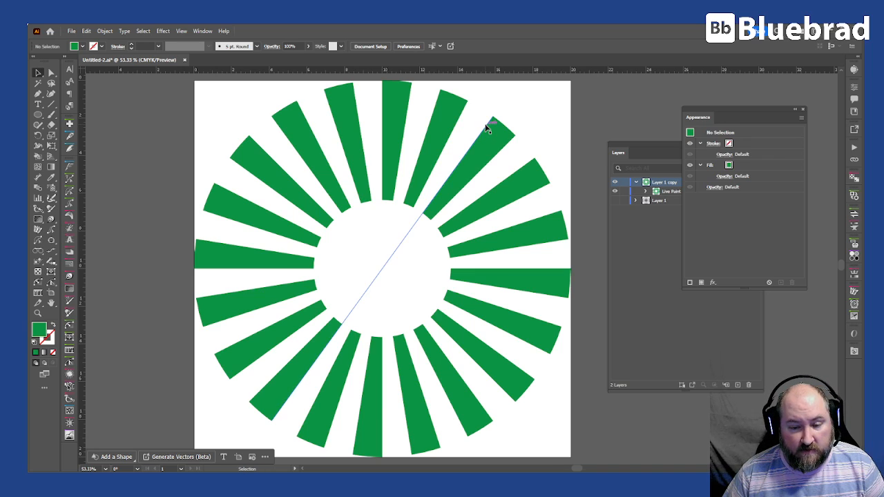
Isolate the Live Paint group and rotate the diagonal line along the upper-right wedge slightly clockwise to narrow that wedge
double_click(487, 128)
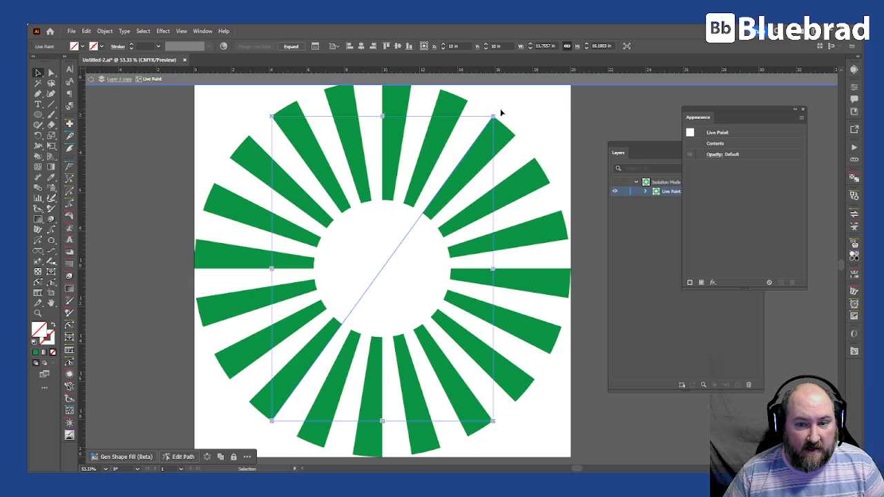
mouse_move(496, 111)
mouse_down()
mouse_move(521, 128)
mouse_move(479, 98)
mouse_move(508, 116)
mouse_move(508, 129)
mouse_up()
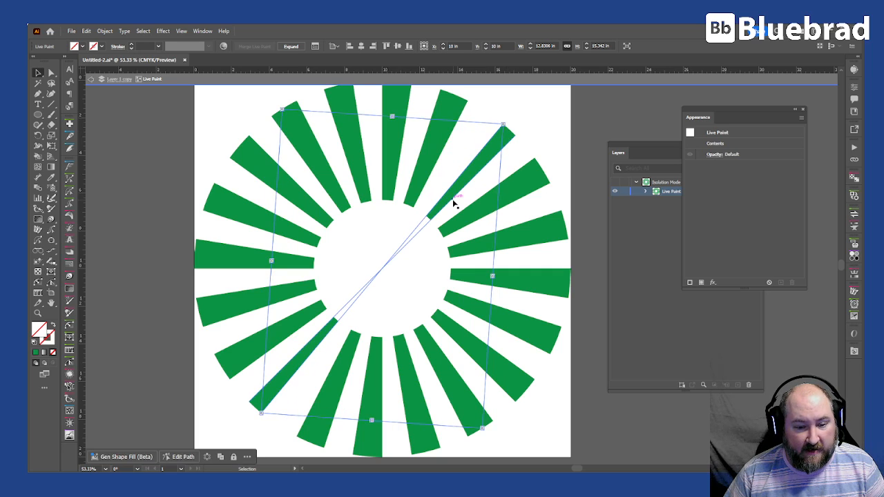
Undo the rotation of the diagonal line, deselect the artwork, and leave isolation of the Live Paint group
click(554, 138)
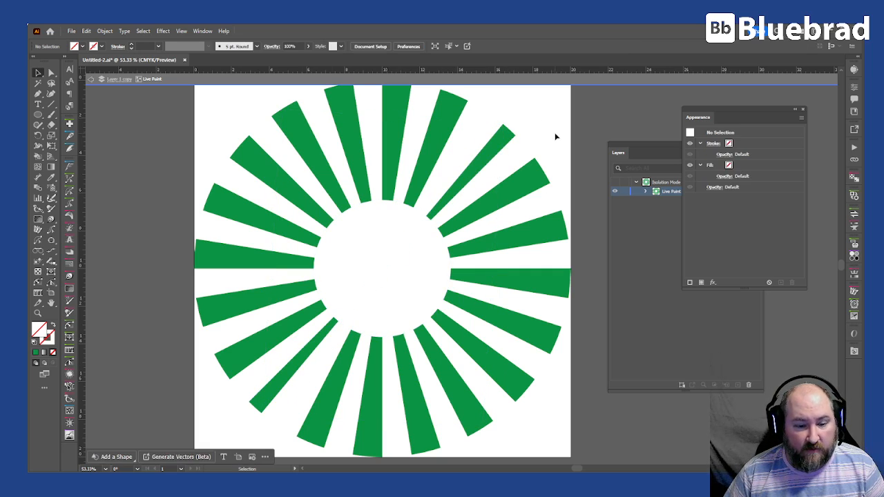
key(ctrl+z)
click(559, 161)
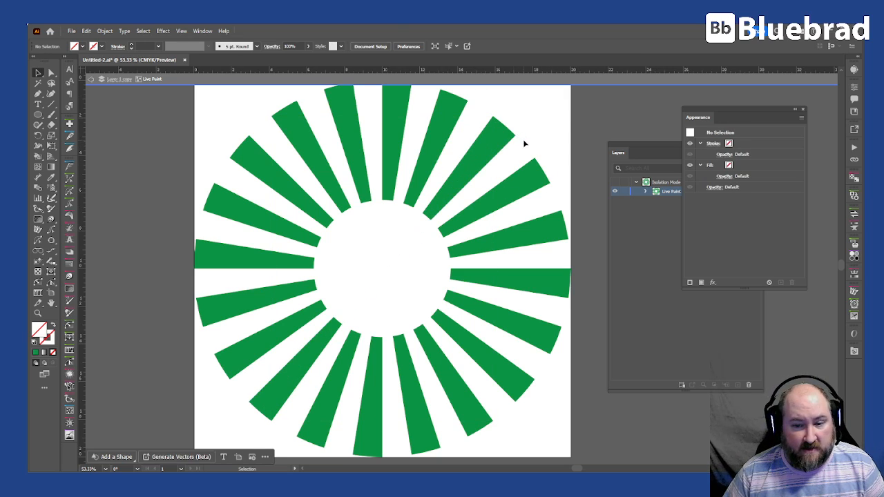
double_click(557, 151)
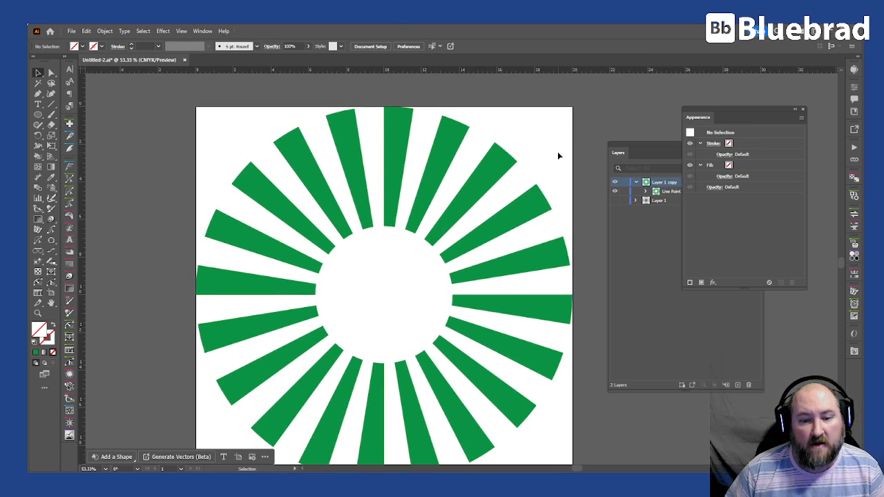
Separate the overlapping Appearance and Layers panels, duplicate Layer 1 copy, and hide the original Layer 1 copy
scroll(548, 183, down, 3)
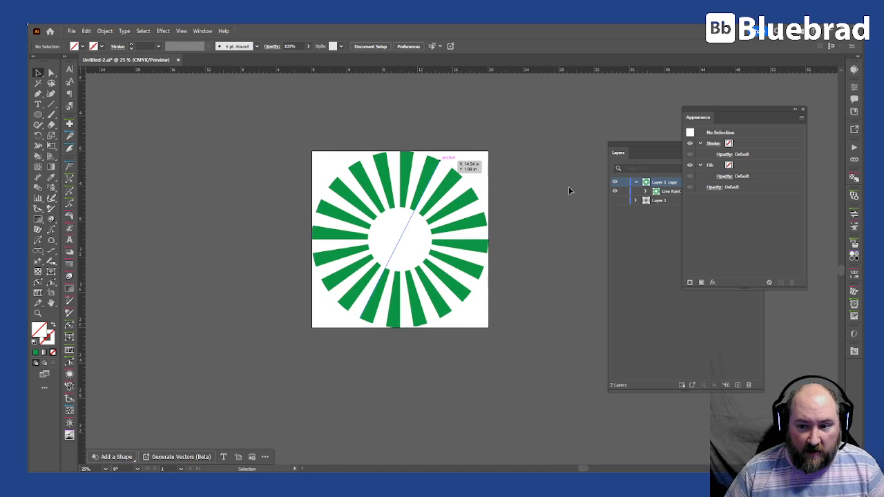
drag(739, 117, 752, 154)
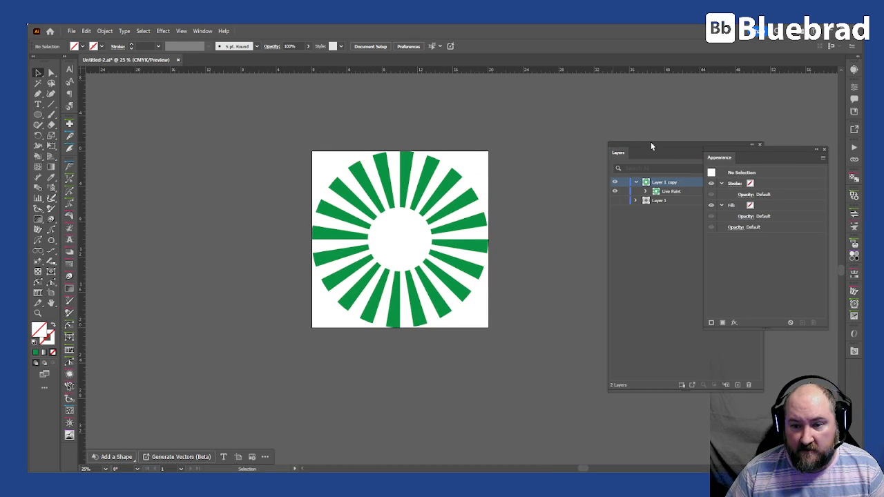
drag(651, 145, 584, 156)
drag(618, 187, 673, 386)
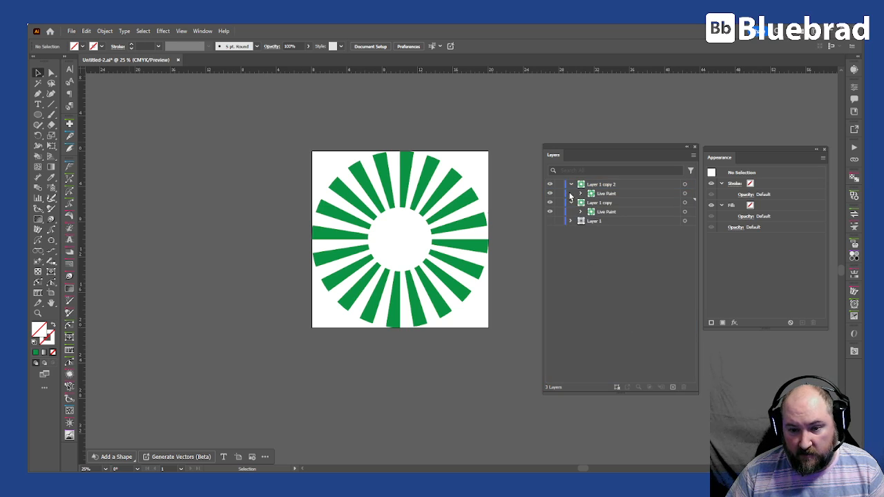
Expand the duplicated Live Paint group with object, fill and stroke included, and check its paths in outline view
click(412, 165)
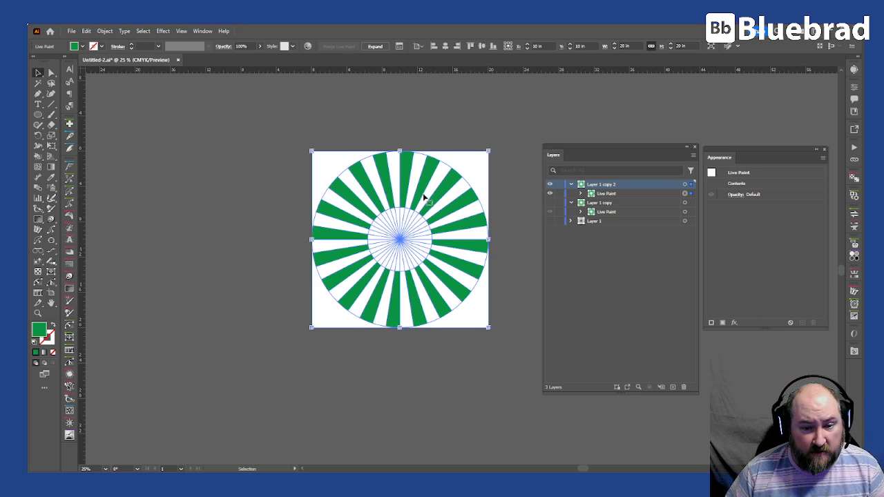
click(105, 31)
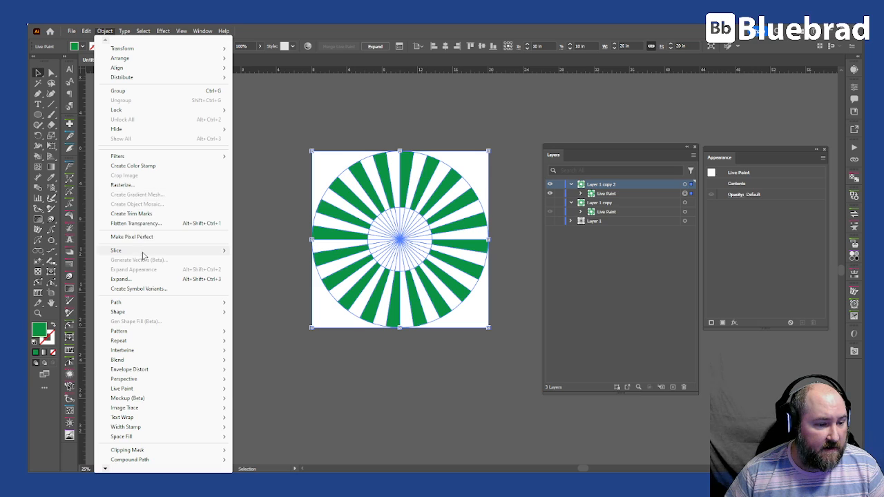
click(143, 279)
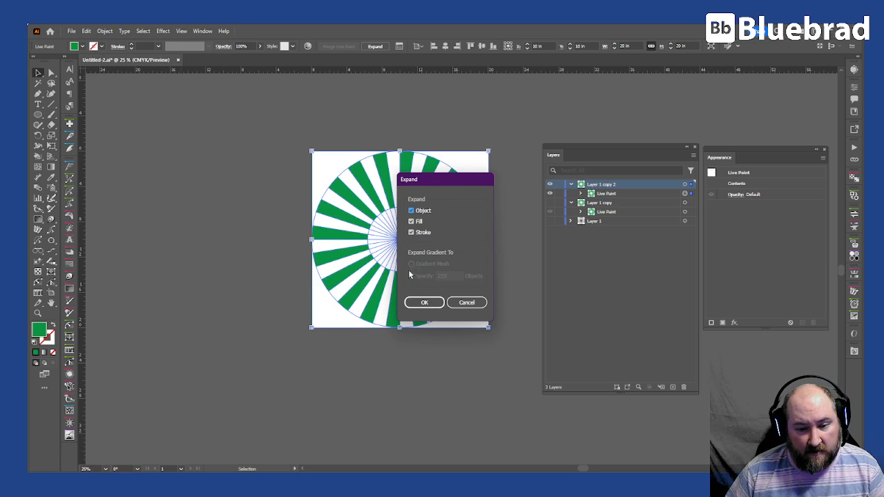
click(426, 304)
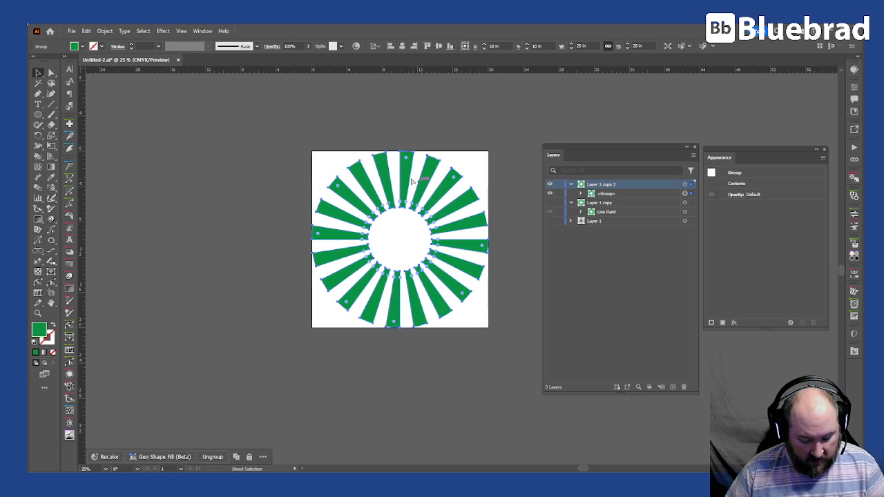
key(ctrl+y)
click(515, 212)
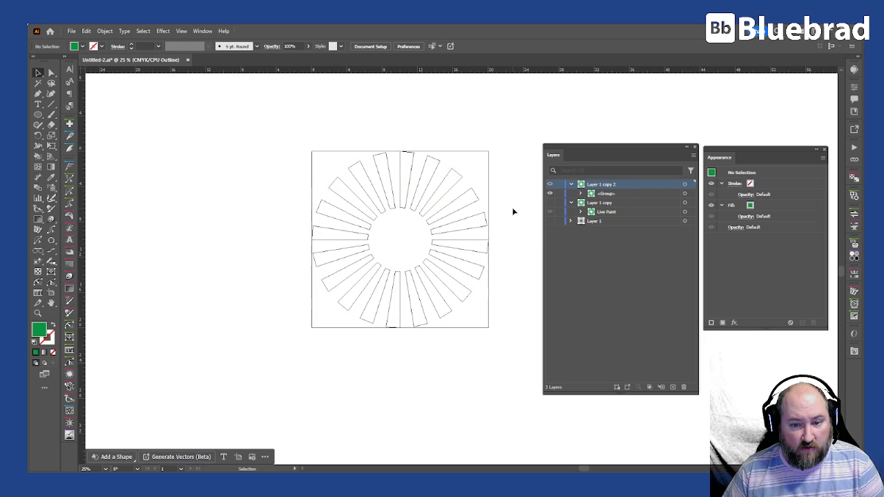
key(ctrl+y)
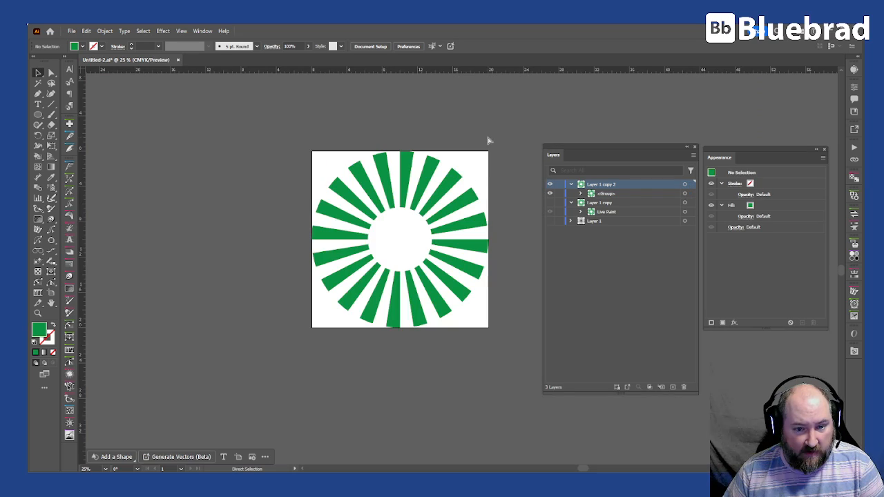
Isolate the expanded wedge group, try scaling it down from its centre, and undo the scaling
scroll(476, 172, up, 3)
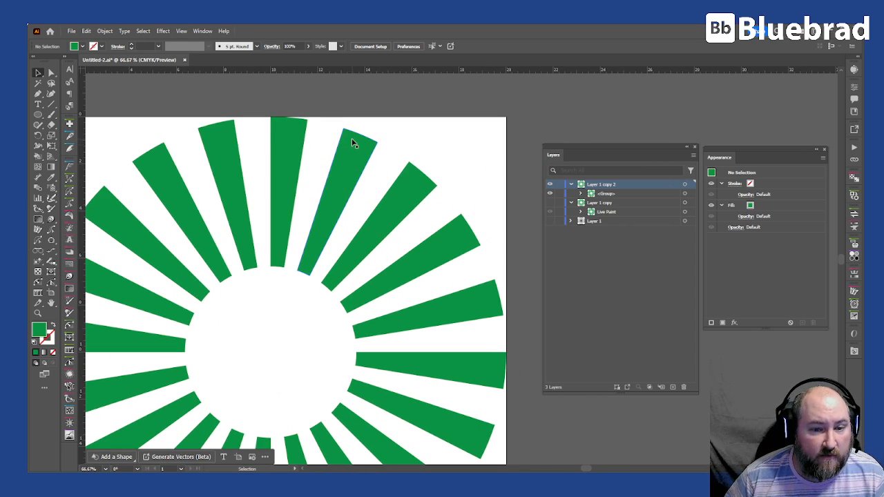
double_click(363, 145)
click(363, 147)
scroll(462, 146, down, 2)
drag(486, 127, 411, 174)
key(ctrl+z)
Paste a copy of the wedge group in front, scale it from the centre to about 6.93 in wide, and deselect it
key(a)
key(ctrl+c)
key(ctrl+f)
key(v)
drag(486, 127, 403, 196)
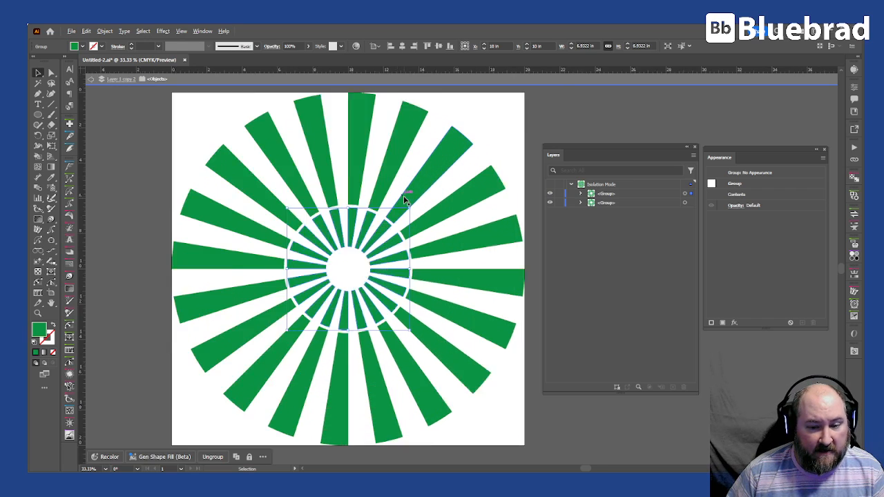
scroll(403, 198, up, 3)
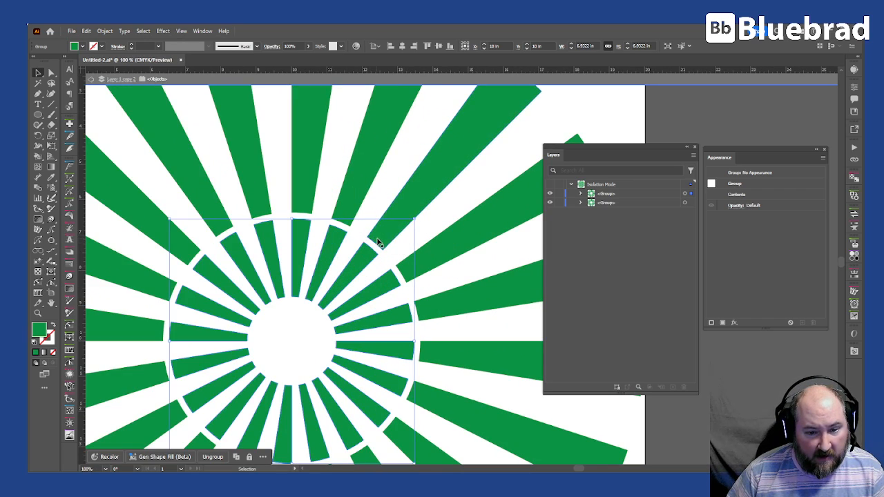
scroll(437, 207, down, 3)
click(448, 186)
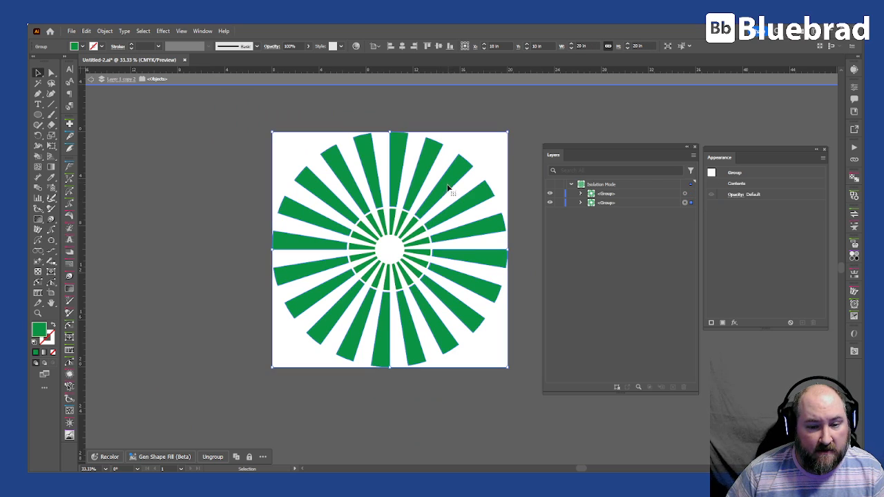
click(506, 160)
In outline view, select the inner anchor points of the small wedge ring and rotate them clockwise to twist it, returning to preview
scroll(396, 239, up, 3)
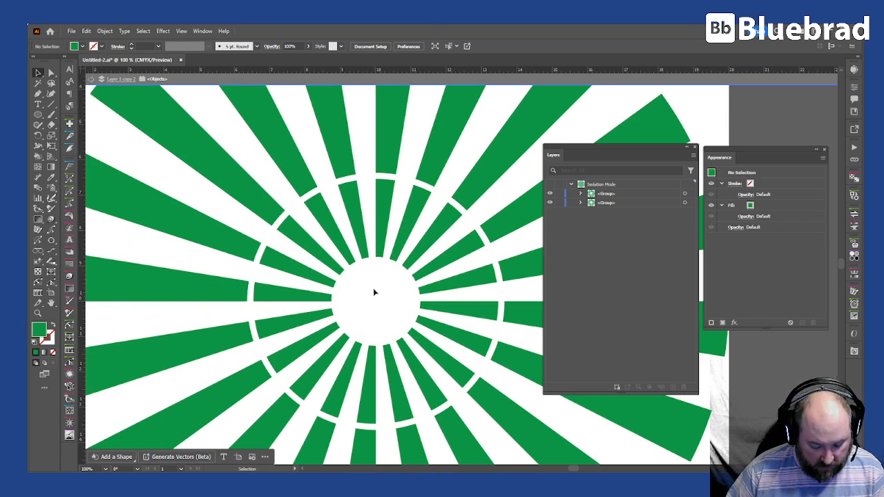
key(ctrl+y)
key(a)
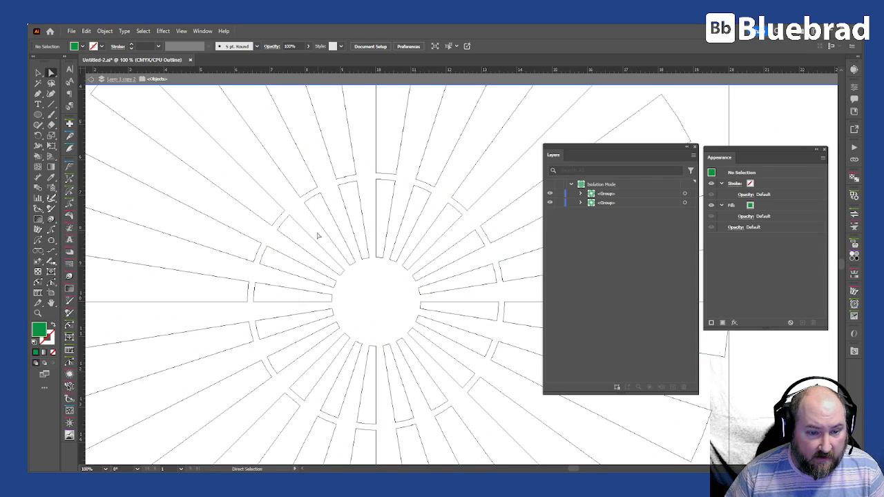
drag(314, 234, 444, 358)
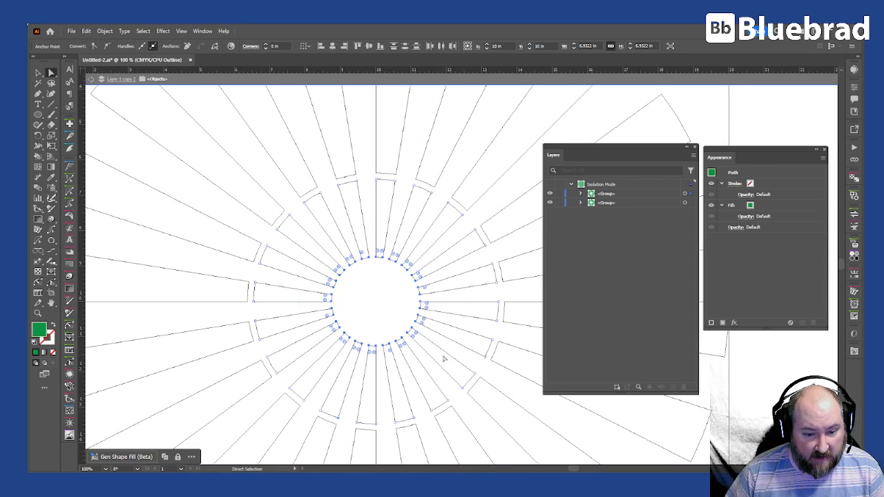
key(r)
drag(478, 279, 418, 389)
key(v)
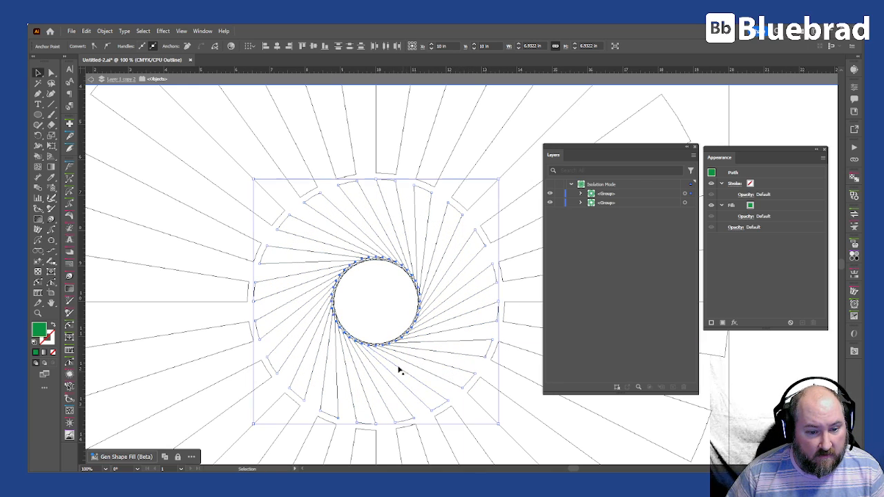
click(374, 308)
key(ctrl+y)
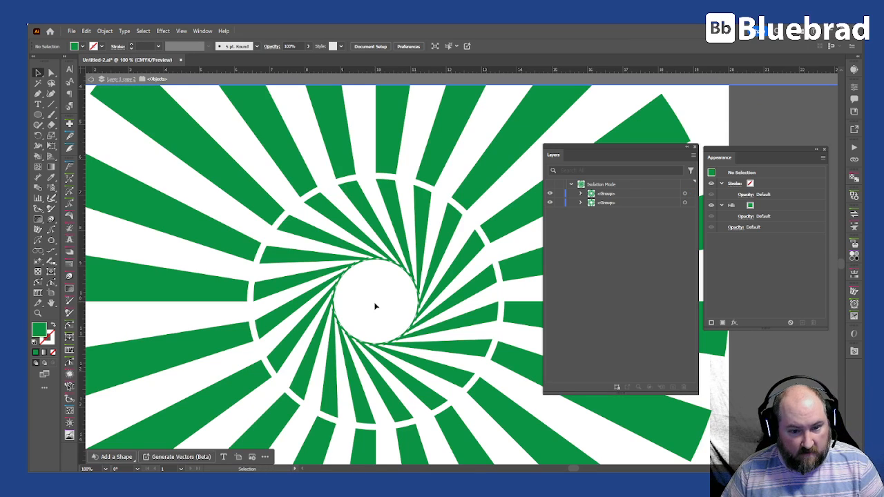
Delete the small twisted wedge ring from the middle of the large pattern
scroll(376, 306, down, 5)
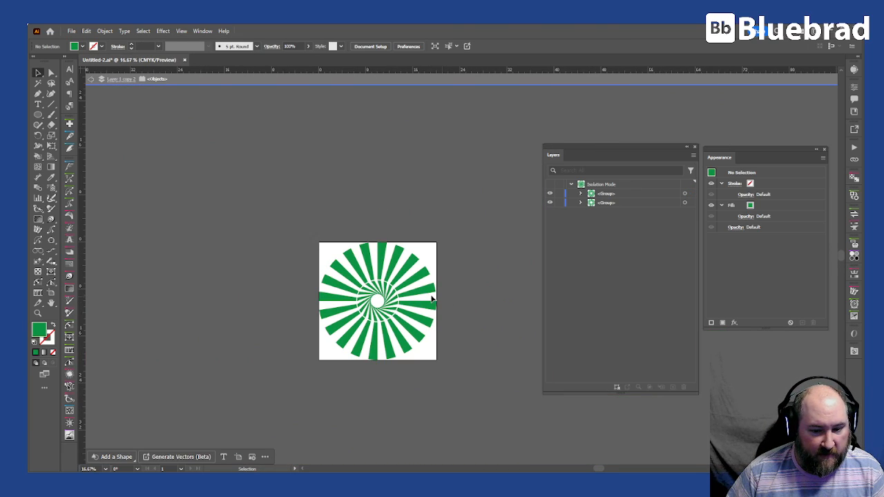
scroll(439, 300, up, 3)
click(376, 293)
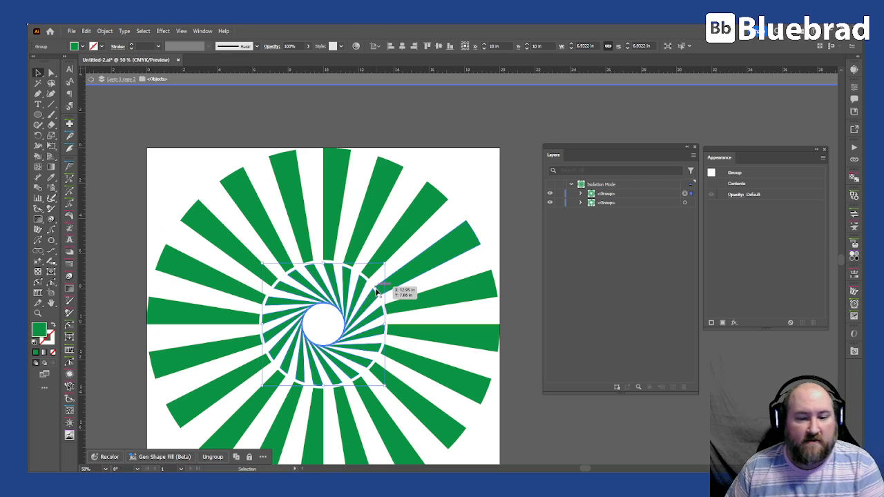
key(Delete)
scroll(355, 301, down, 1)
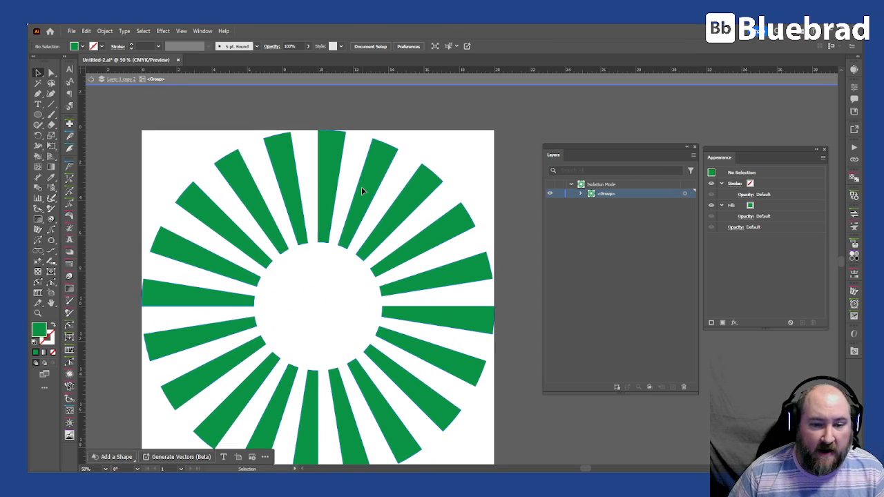
Select only the topmost wedge starting at the vertical centre line and try to start a global edit on it
click(361, 187)
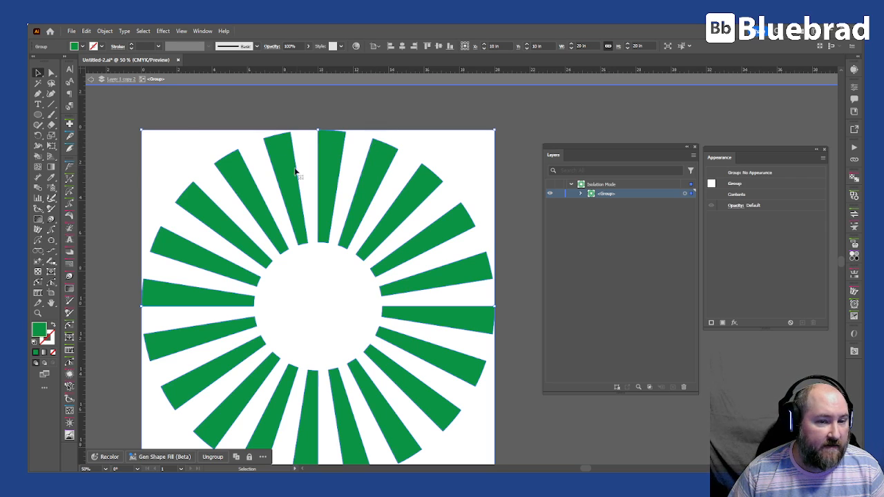
key(a)
click(328, 137)
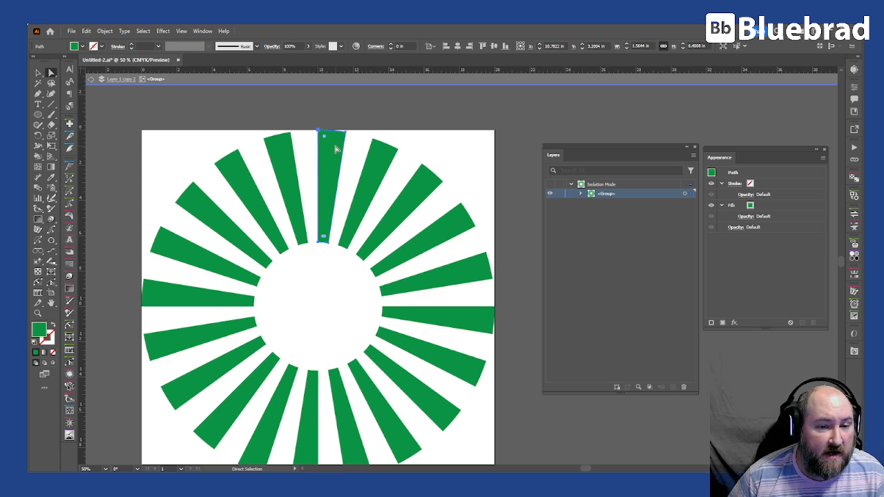
click(144, 32)
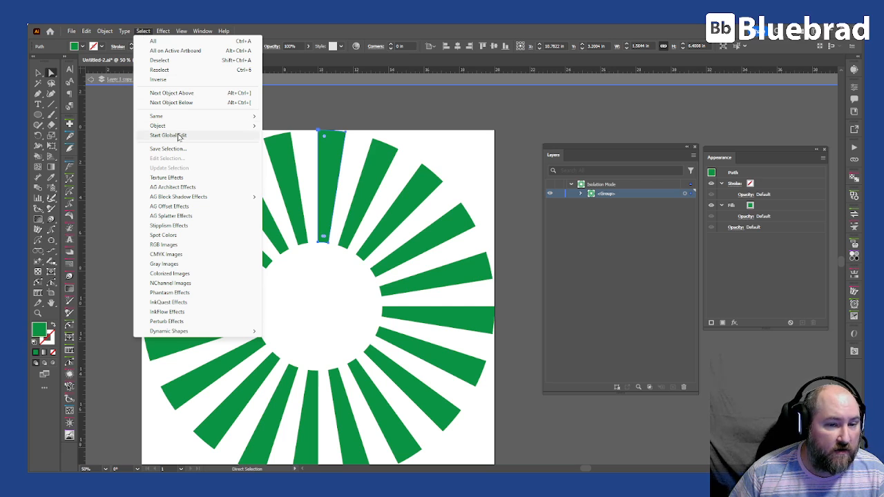
click(178, 135)
click(514, 265)
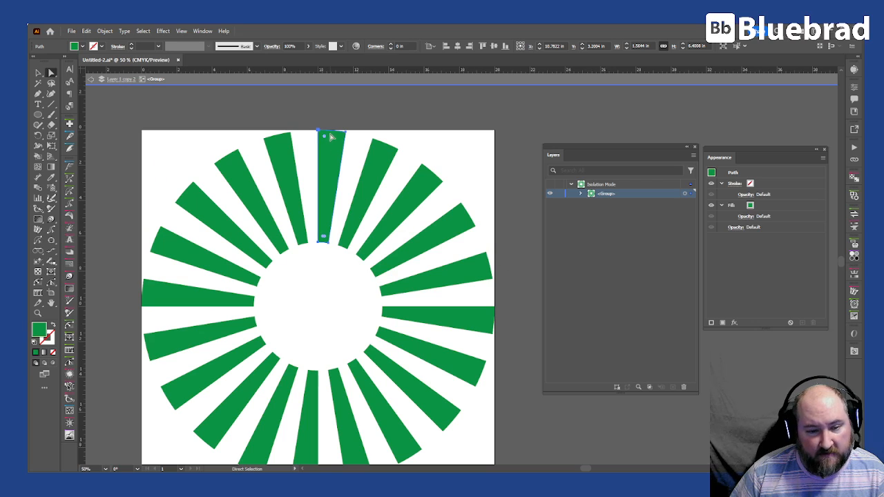
Examine the outer corner anchor points of the topmost wedge and its right-hand neighbour to compare their shapes, and deselect them
scroll(330, 136, up, 3)
drag(364, 152, 364, 150)
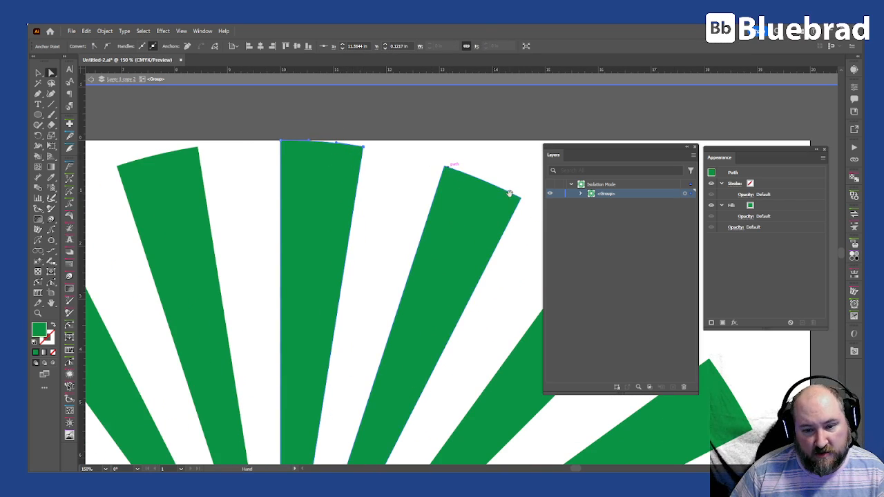
drag(512, 197, 295, 164)
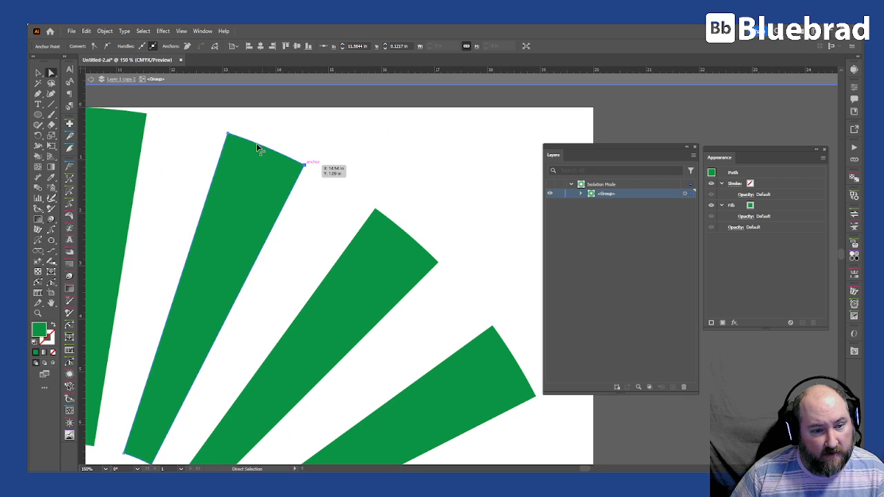
click(335, 147)
click(304, 166)
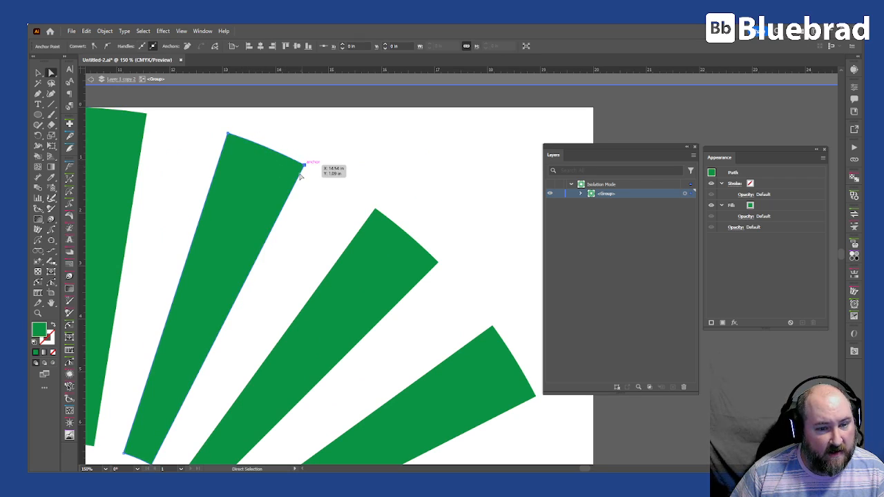
click(422, 170)
scroll(423, 170, down, 4)
key(v)
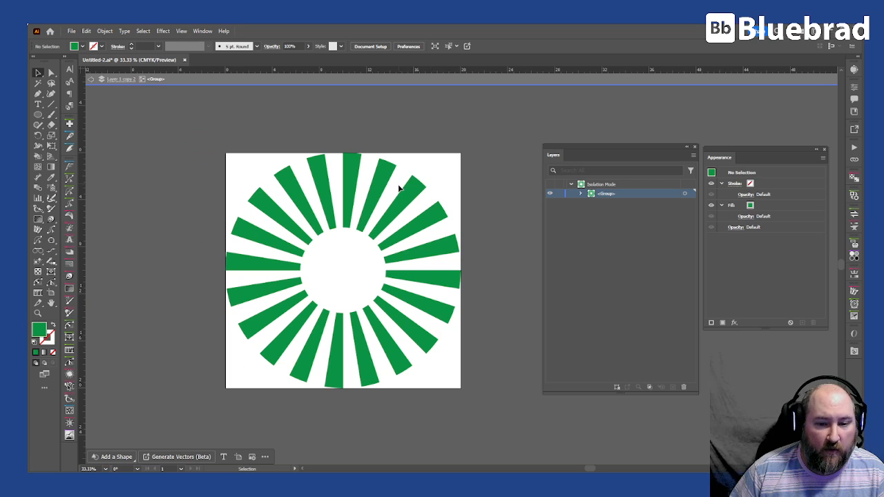
Ungroup the wedges completely, regroup them as one single group, and list the group's individual paths
click(399, 187)
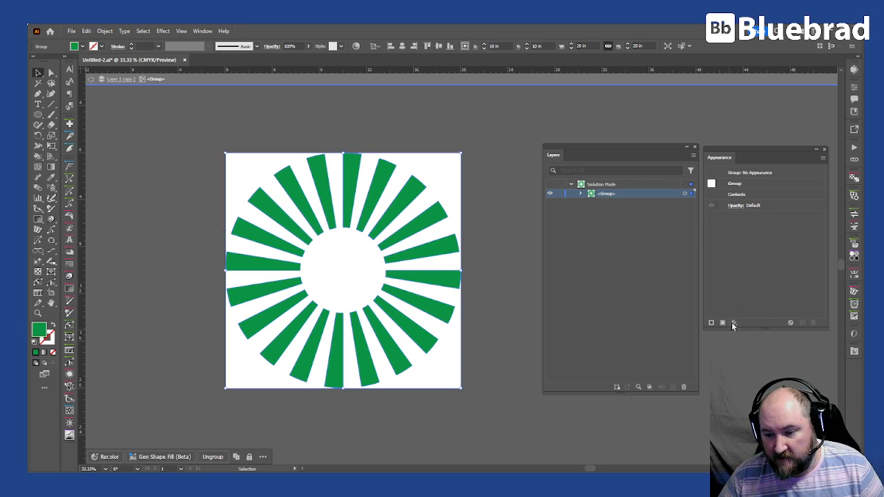
key(ctrl)
key(ctrl+shift+g)
key(ctrl+g)
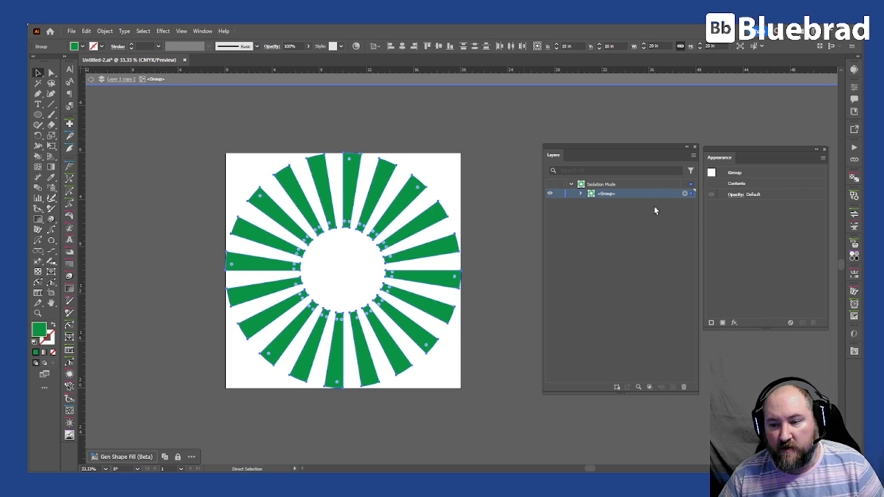
click(580, 194)
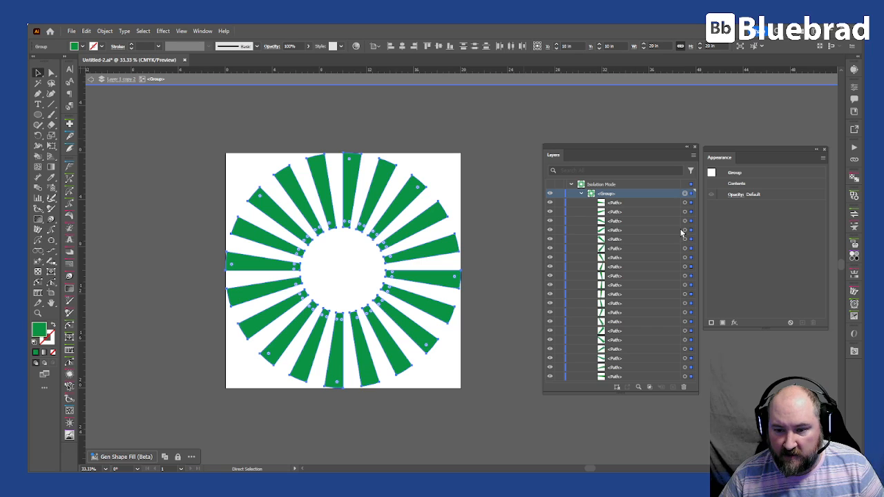
click(723, 324)
click(750, 205)
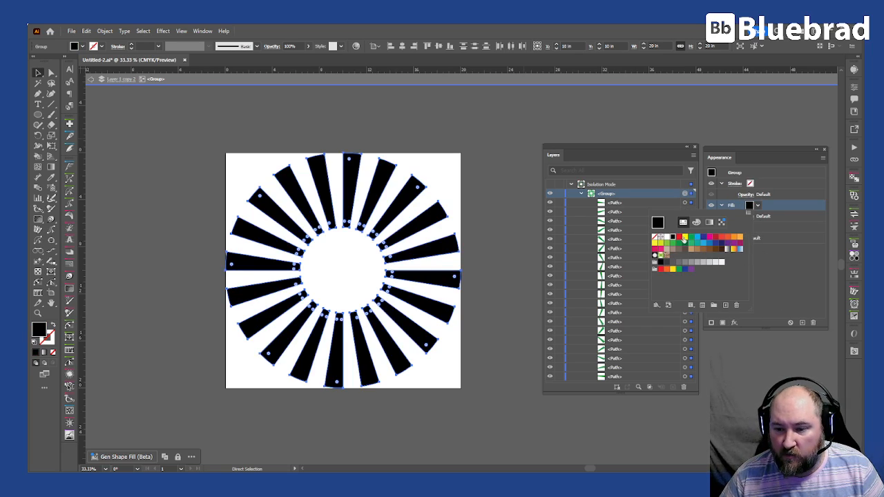
click(680, 244)
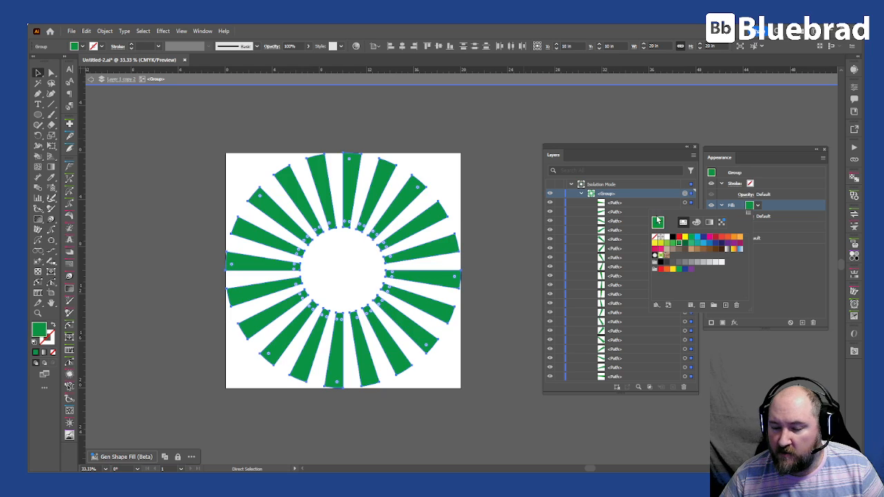
key(Escape)
key(ctrl+z)
key(ctrl+z)
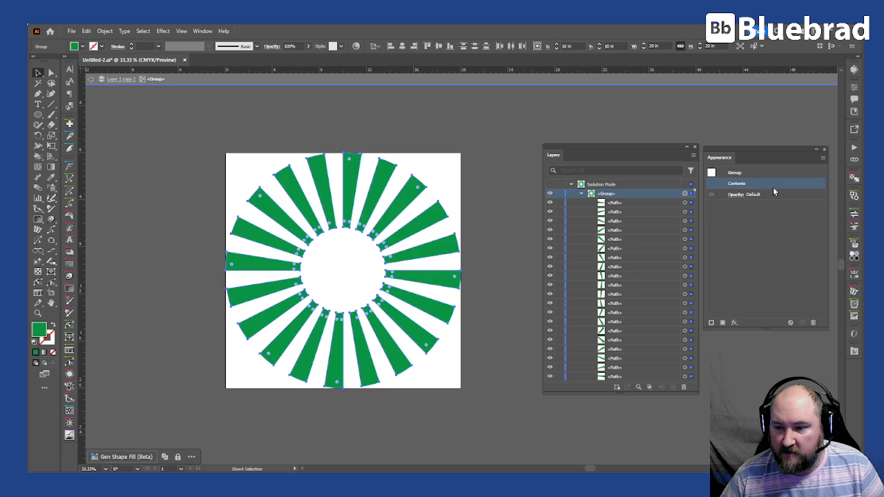
Apply a live Round Corners effect with a custom radius to the whole wedge group
click(734, 322)
mouse_move(784, 221)
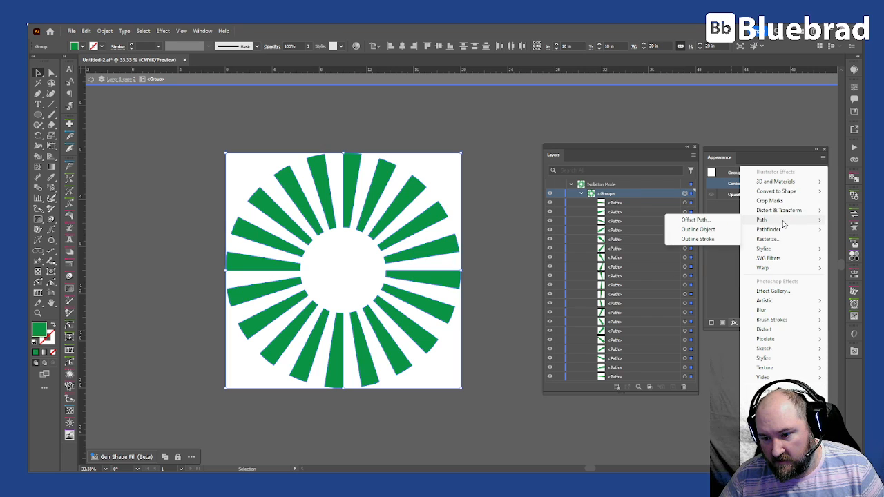
mouse_move(785, 252)
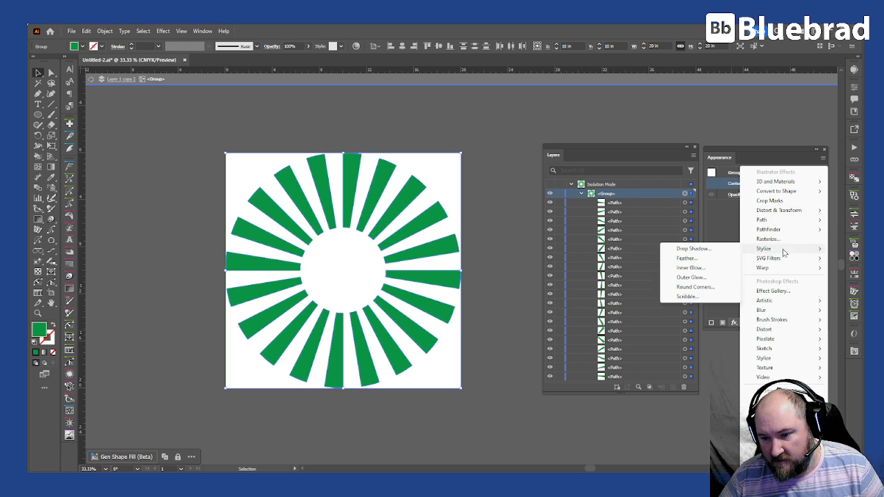
click(695, 286)
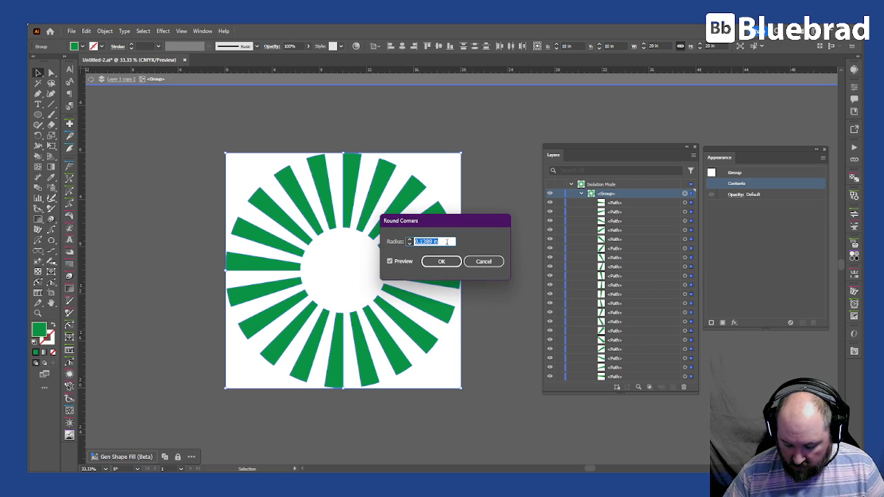
text(60)
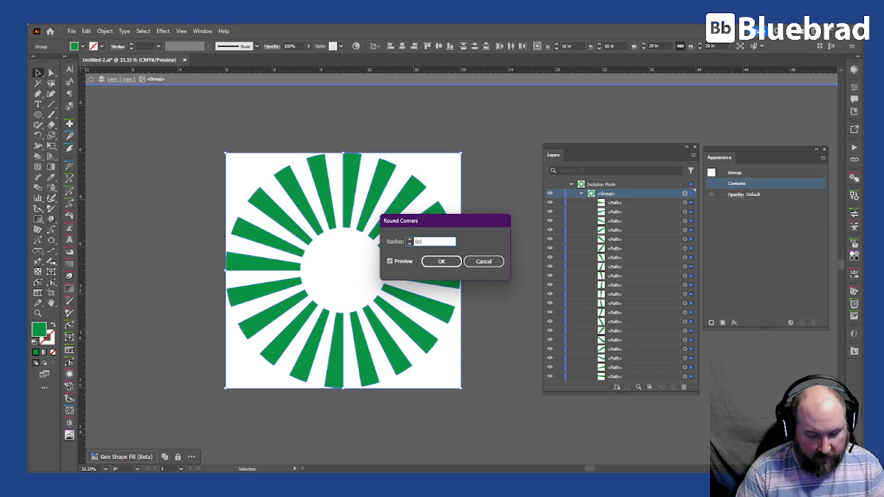
key(Return)
Deselect the group and examine the inner and outer wedge corners up close to compare how they are rounded
scroll(355, 228, up, 4)
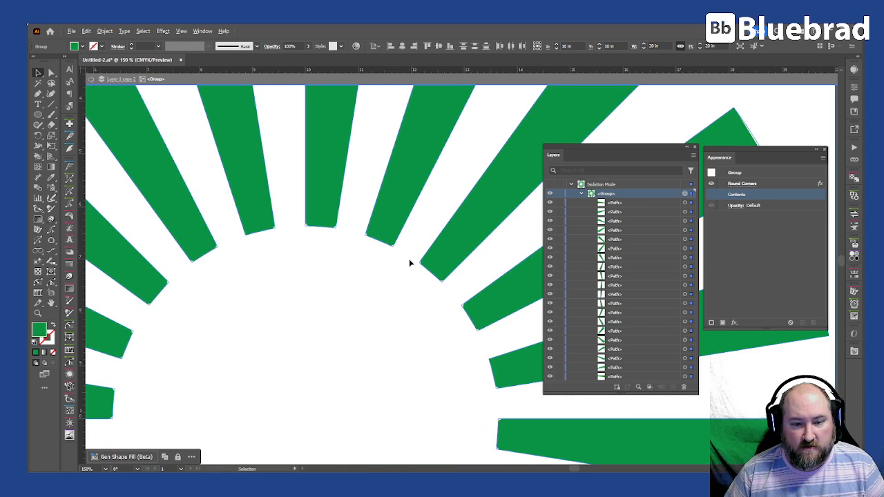
scroll(408, 263, up, 3)
click(396, 313)
scroll(446, 293, down, 3)
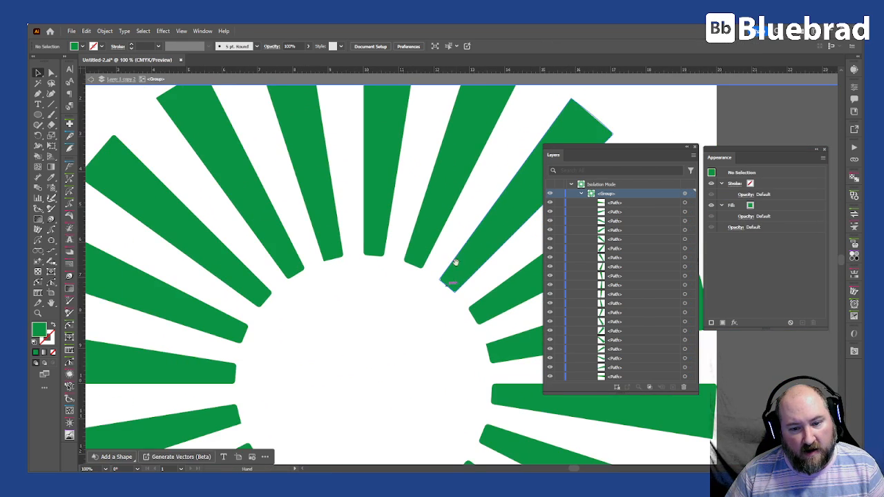
scroll(454, 270, up, 3)
scroll(442, 206, up, 1)
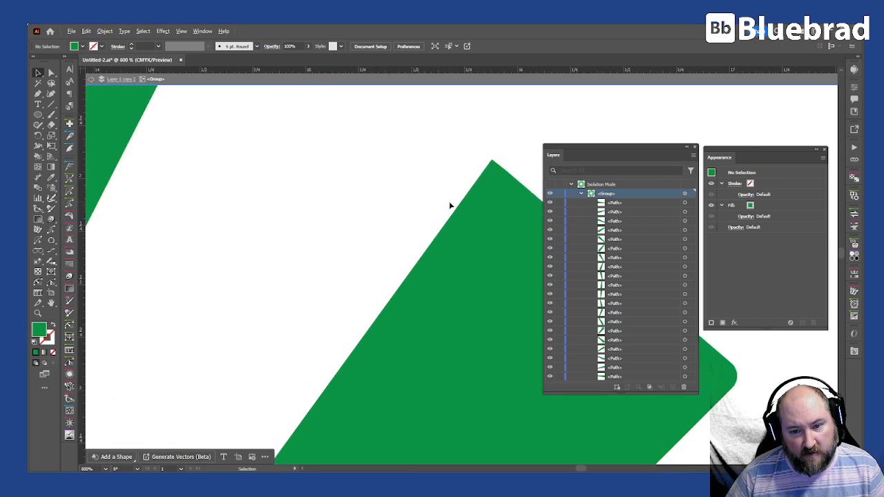
scroll(483, 221, down, 3)
scroll(395, 237, up, 2)
drag(415, 266, 341, 198)
scroll(341, 193, up, 10)
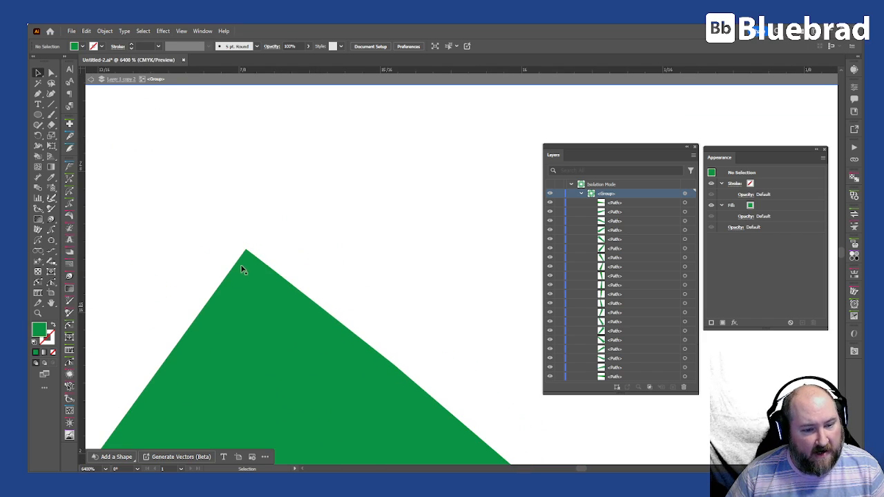
scroll(357, 201, down, 10)
scroll(372, 217, down, 5)
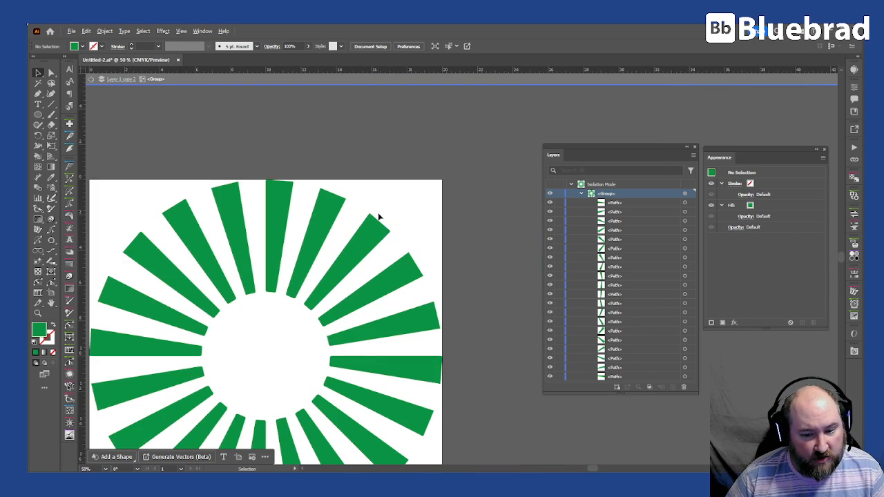
Select all the wedges, ungroup them into separate paths, and deselect everything
key(ctrl+a)
click(505, 275)
key(ctrl+a)
key(ctrl+shift+g)
click(476, 226)
drag(327, 246, 529, 184)
drag(443, 302, 371, 301)
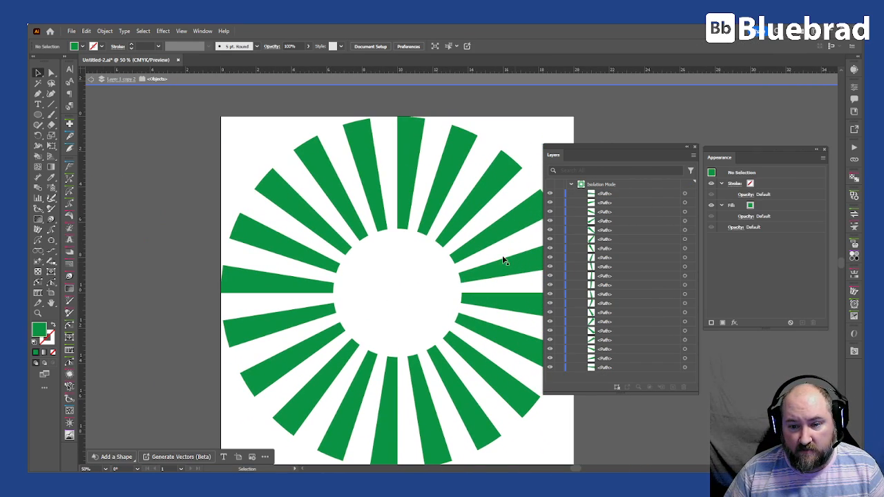